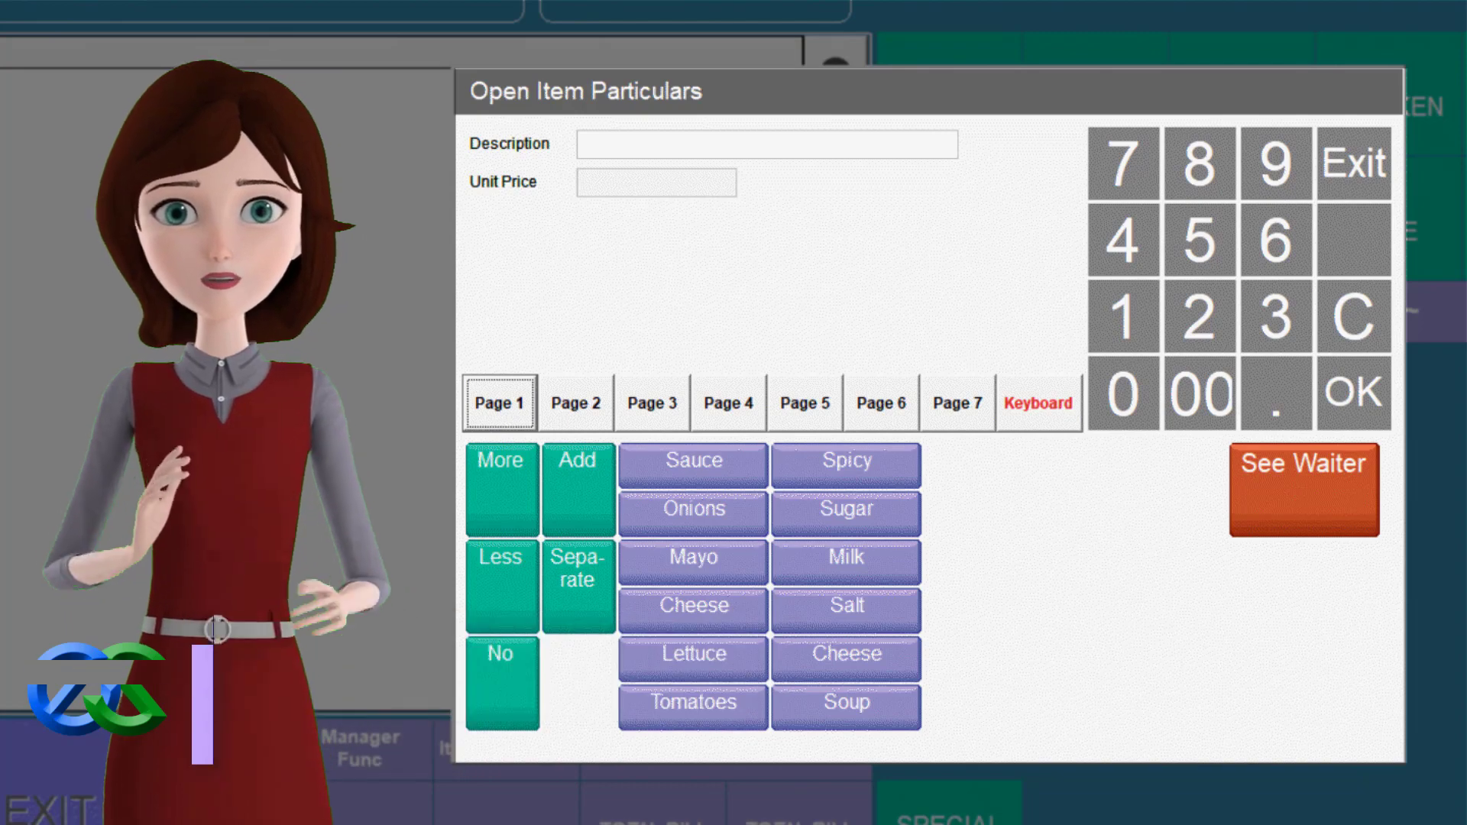
pyautogui.click(575, 403)
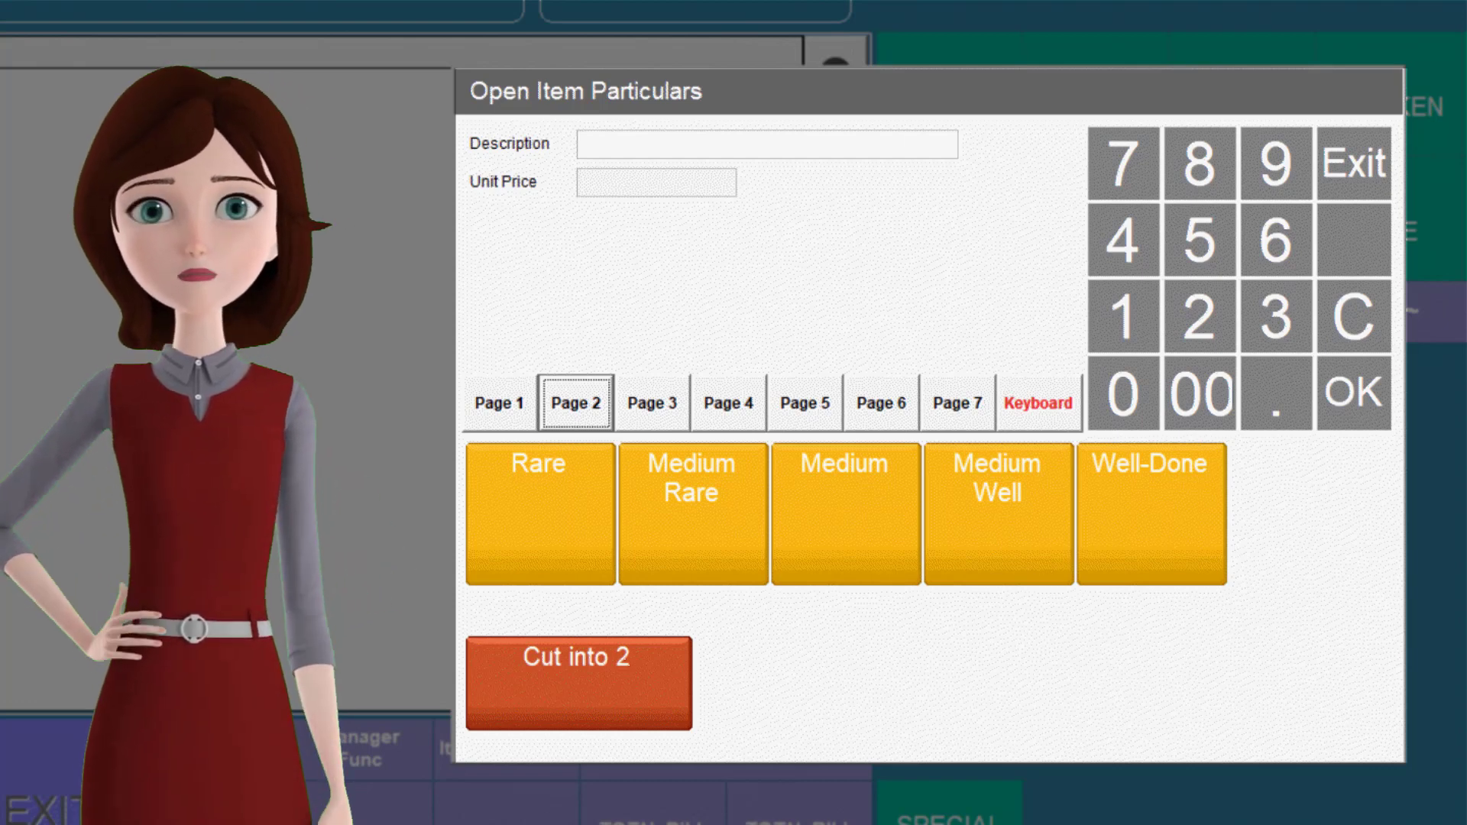
pyautogui.click(652, 402)
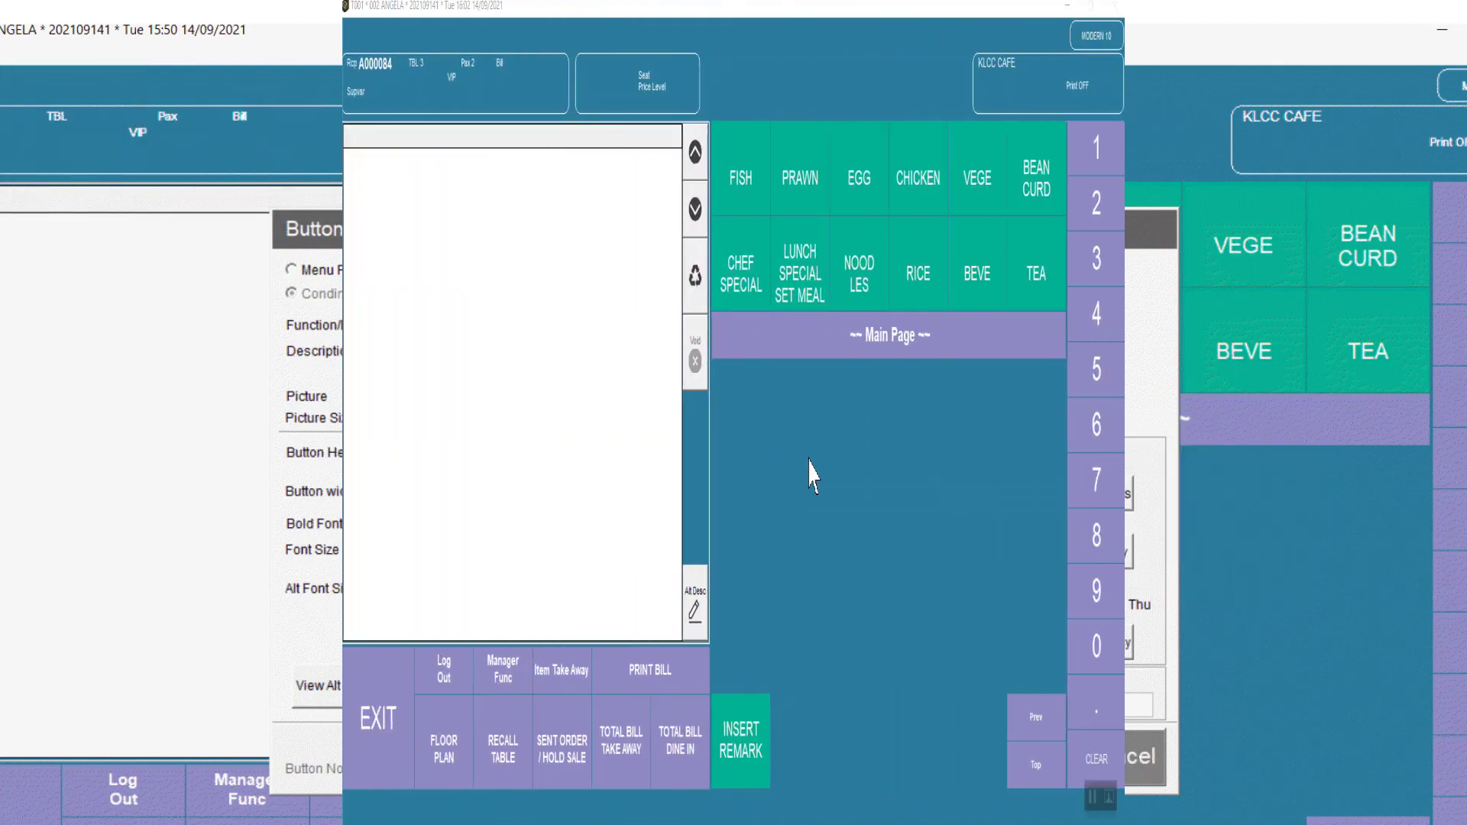
# - Order the small clay pot fillet fish with spicy homemade sauce and the large stir fried fillet fish with salted egg
pyautogui.click(762, 191)
pyautogui.click(755, 431)
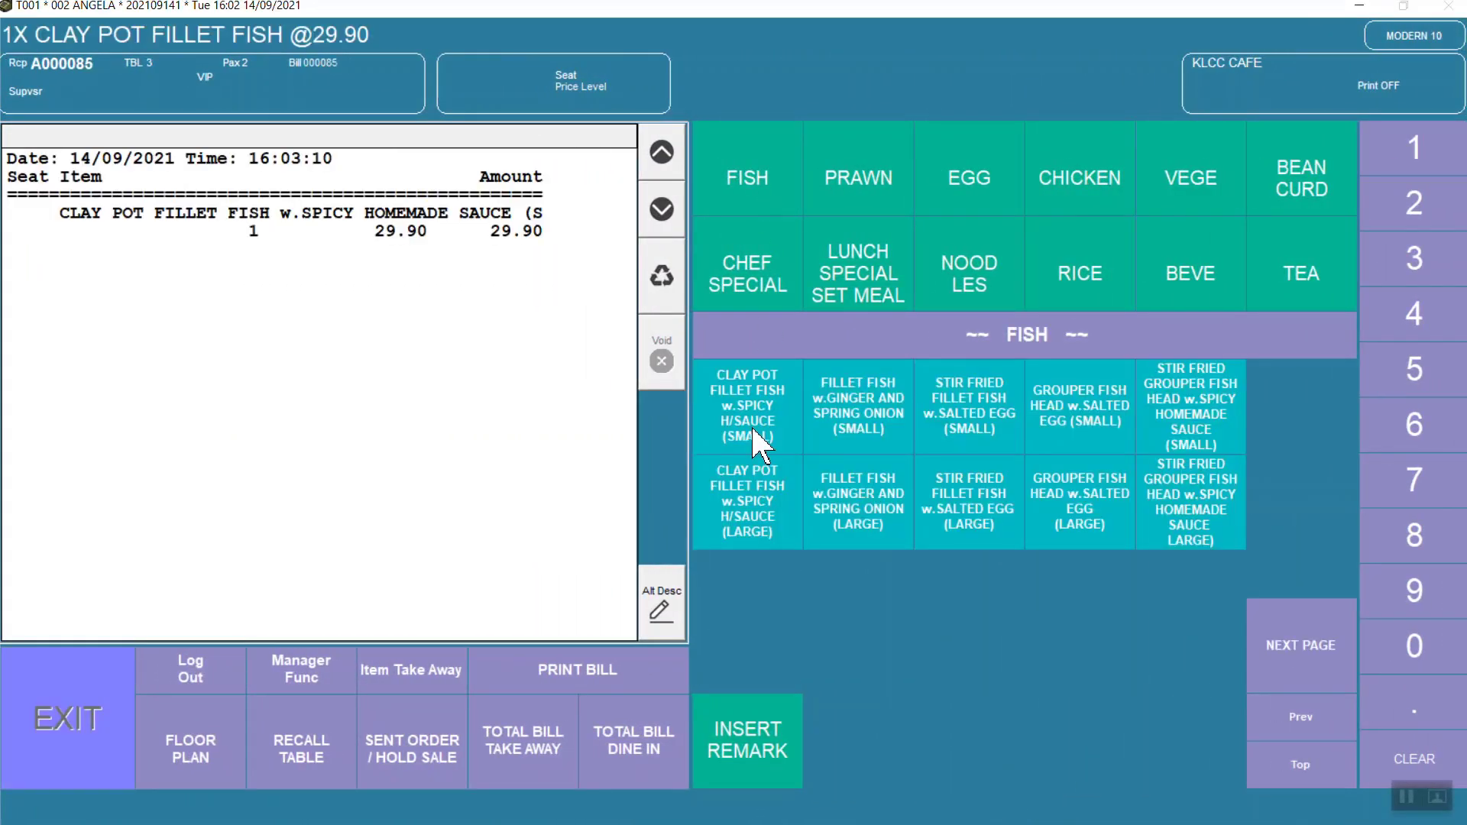
pyautogui.click(930, 512)
# - Order the small steamed prawn in sour plum sauce and the large stir fried prawn with salted egg
pyautogui.click(844, 208)
pyautogui.click(858, 405)
pyautogui.click(747, 503)
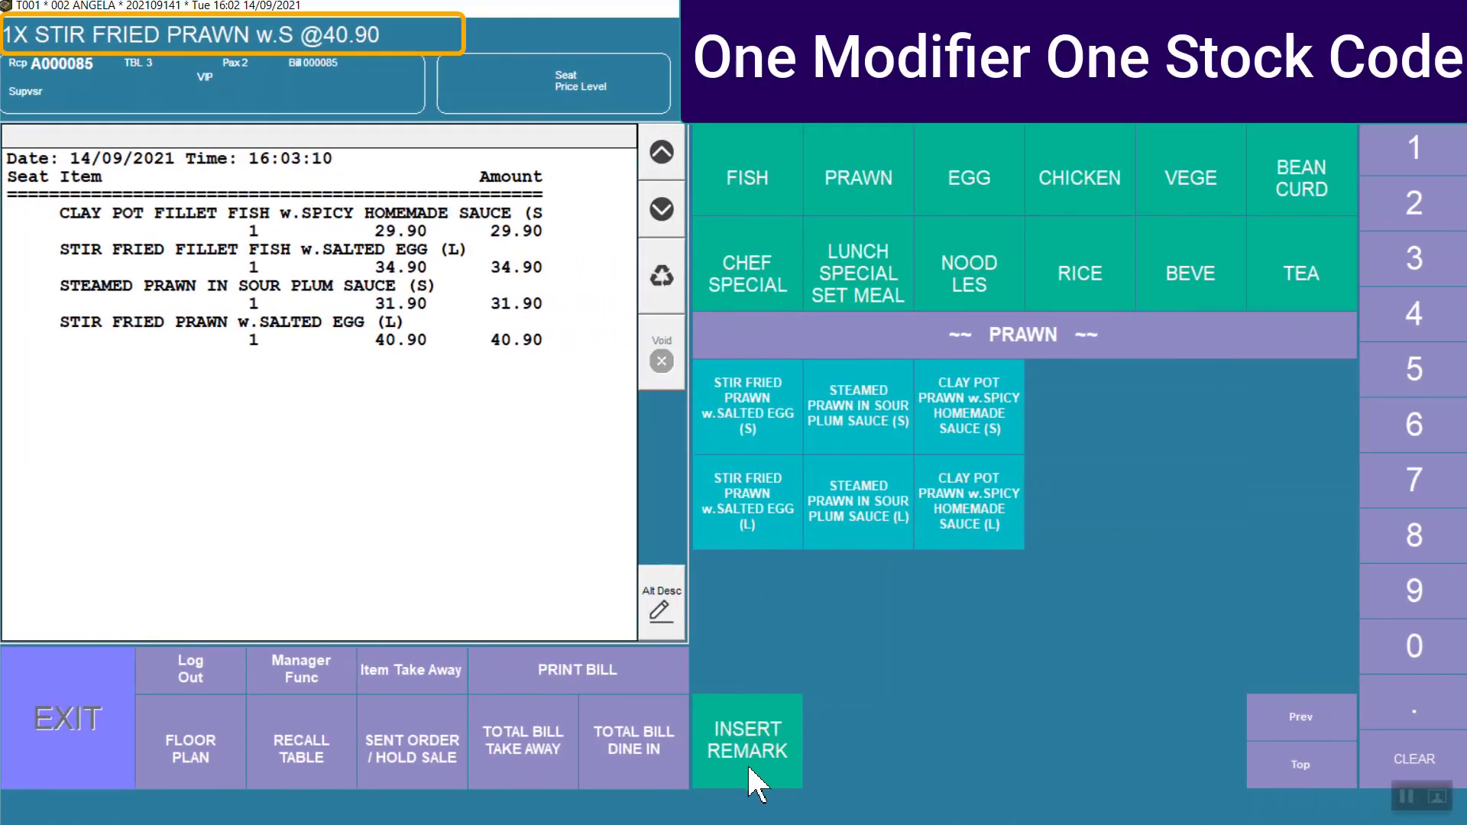
# - Insert a LESS SAUCE remark as a preparation item under the clay pot fillet fish
pyautogui.click(752, 776)
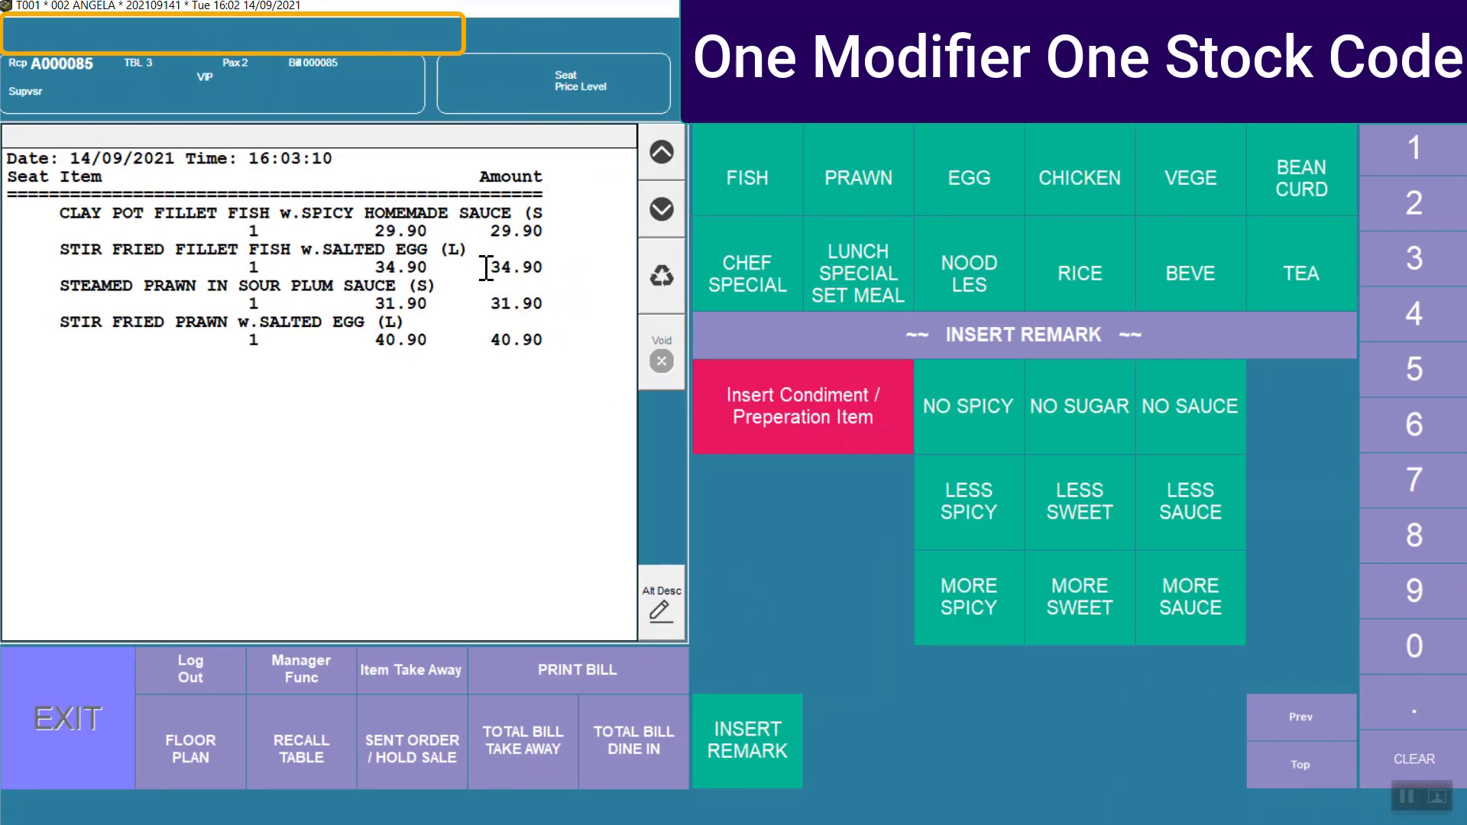
pyautogui.click(441, 221)
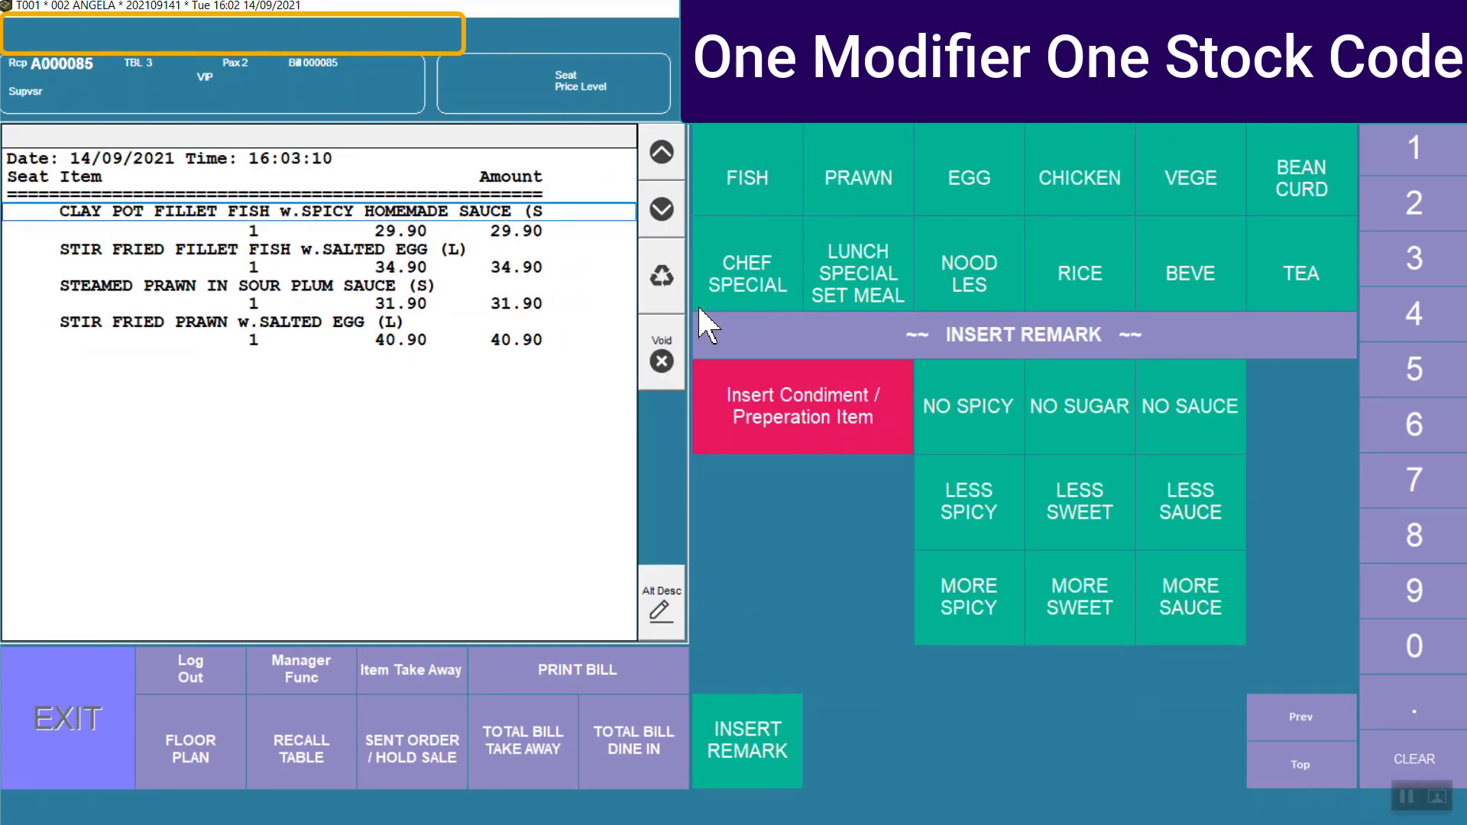
pyautogui.click(794, 425)
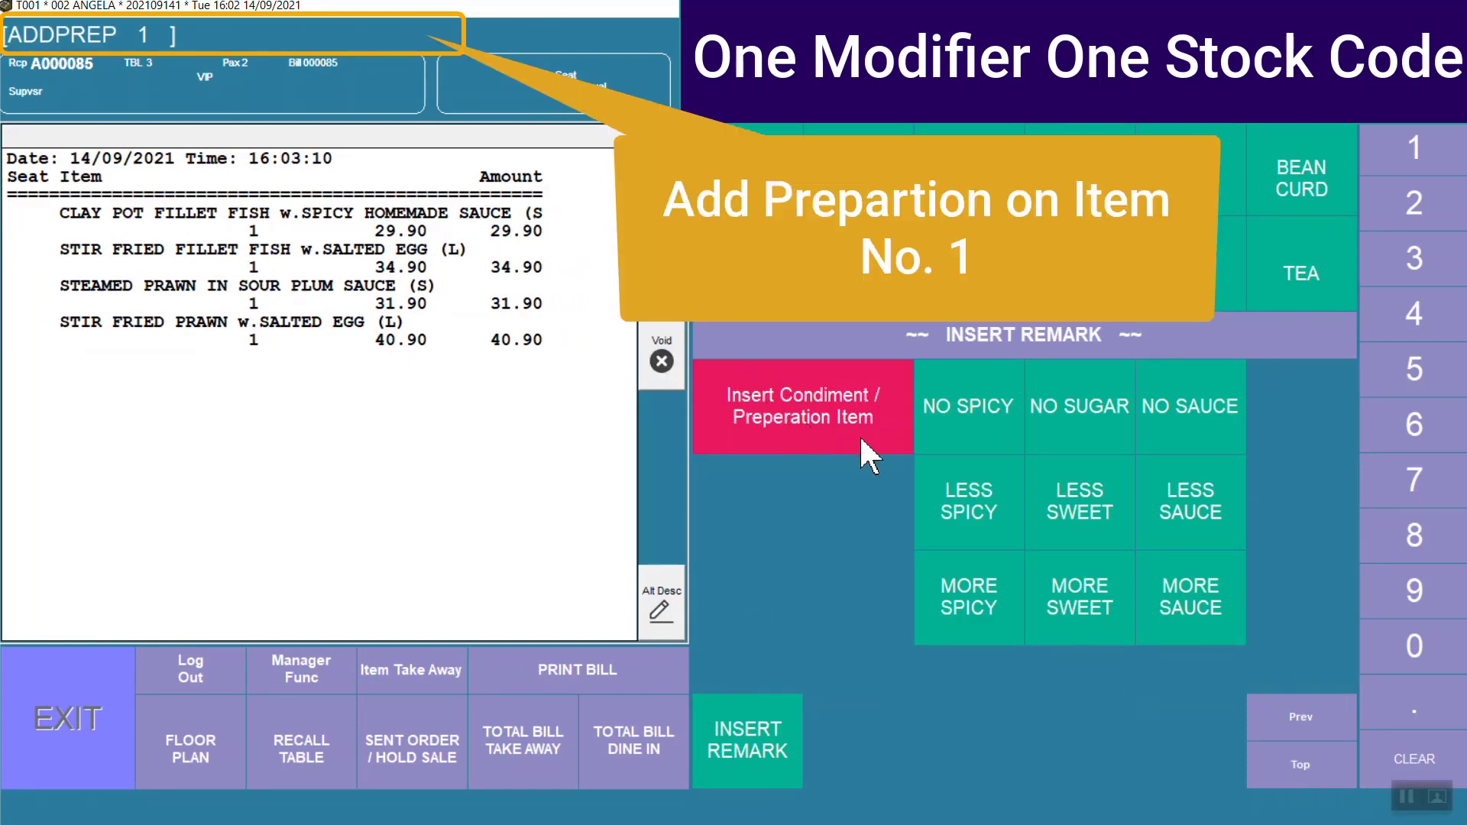
pyautogui.click(1193, 518)
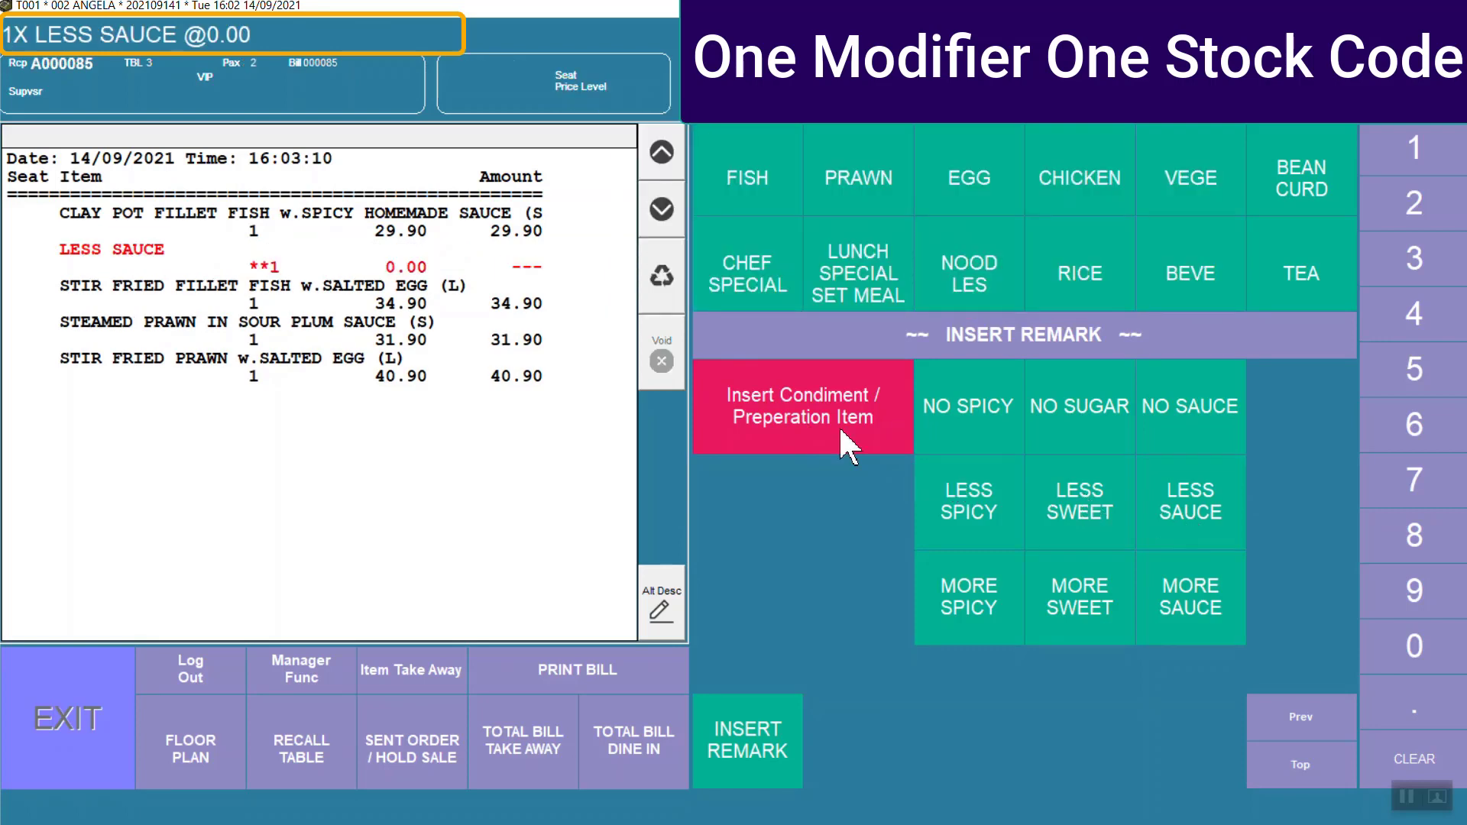
# - Insert a MORE SWEET remark as a preparation item under the stir fried fillet fish
pyautogui.click(330, 285)
pyautogui.click(795, 397)
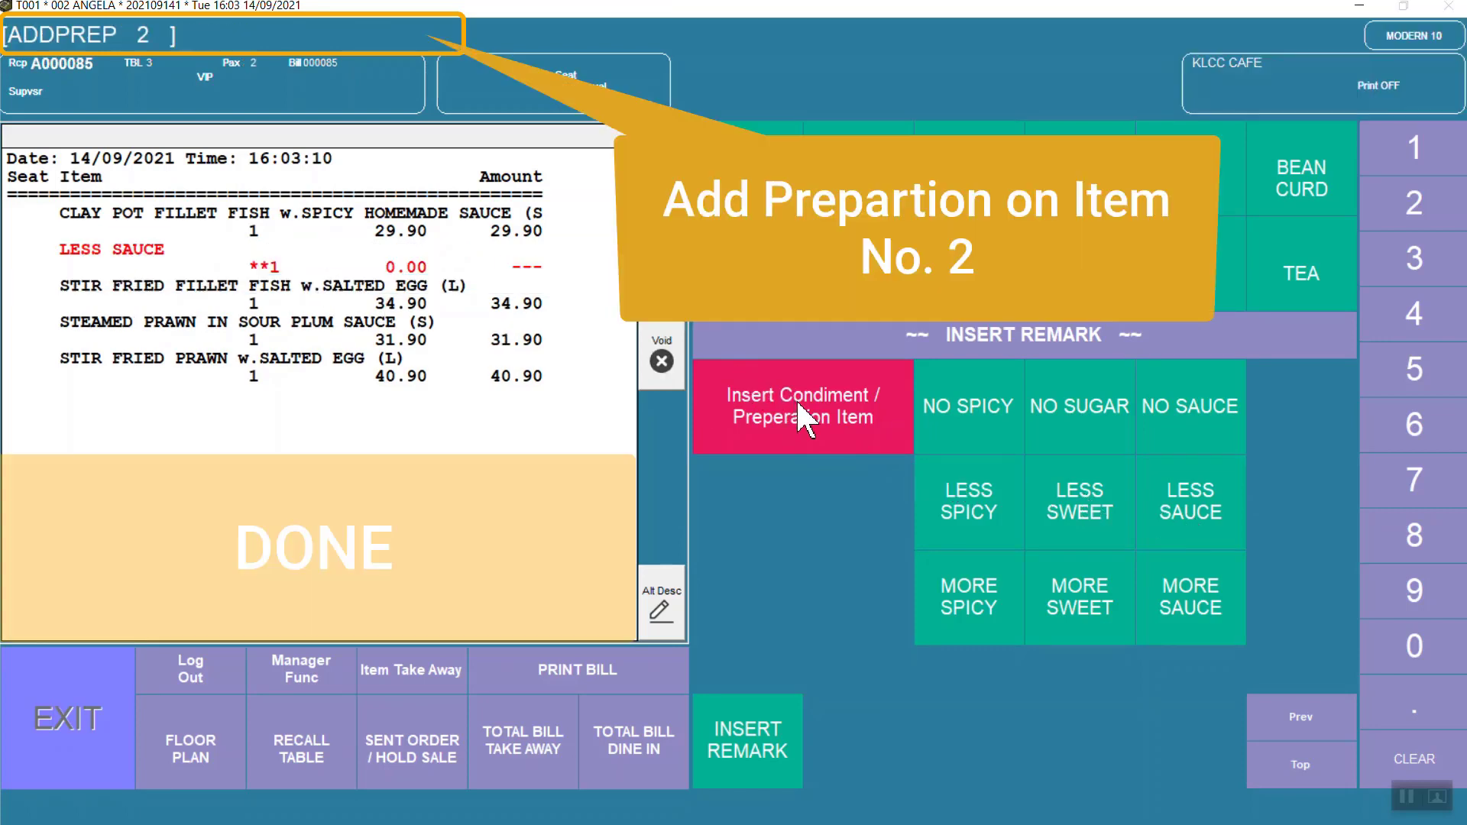
pyautogui.click(1076, 584)
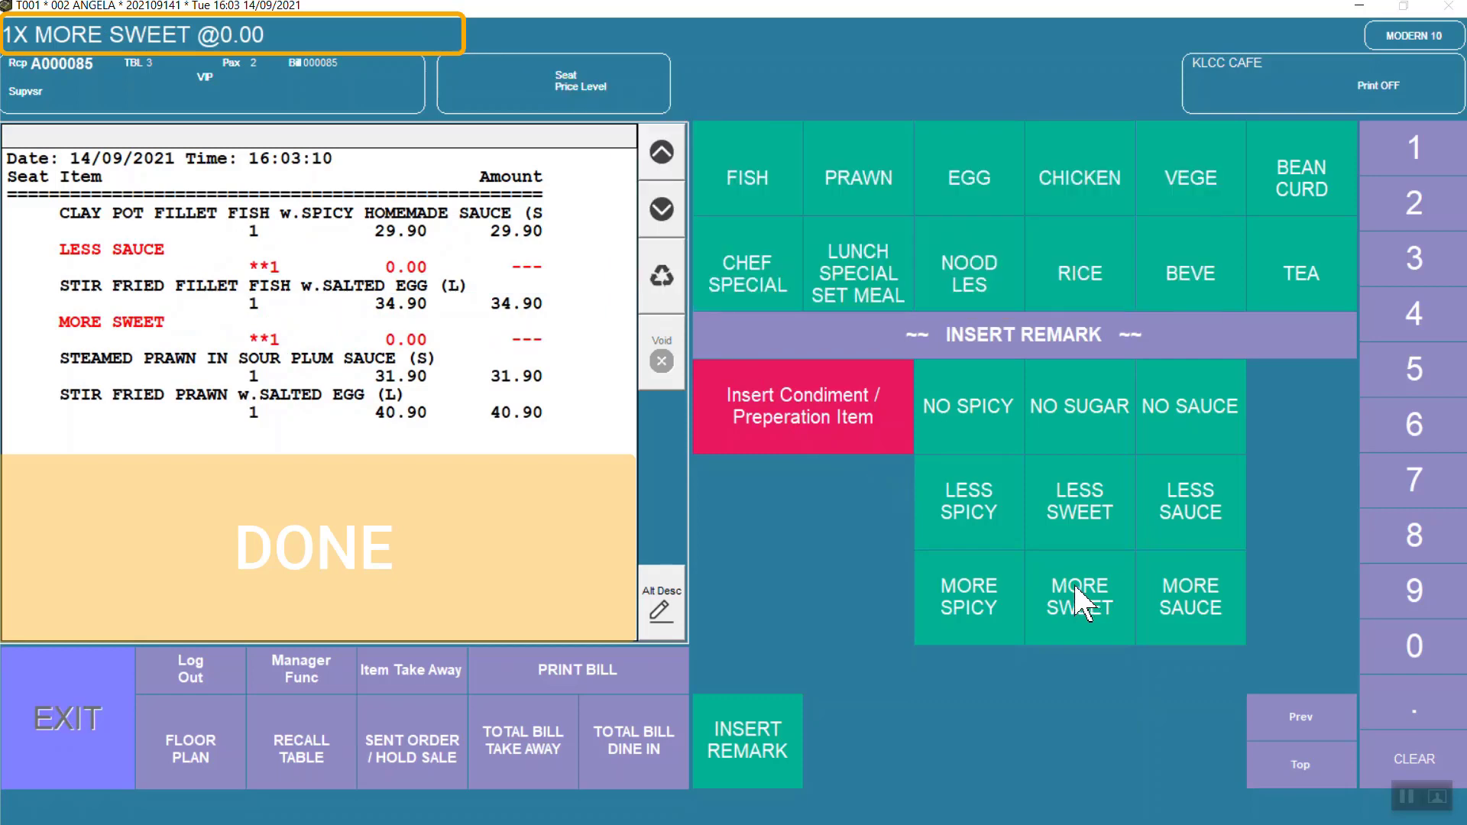
# - Insert a NO SAUCE remark as a preparation item under the steamed prawn in sour plum sauce
pyautogui.click(357, 357)
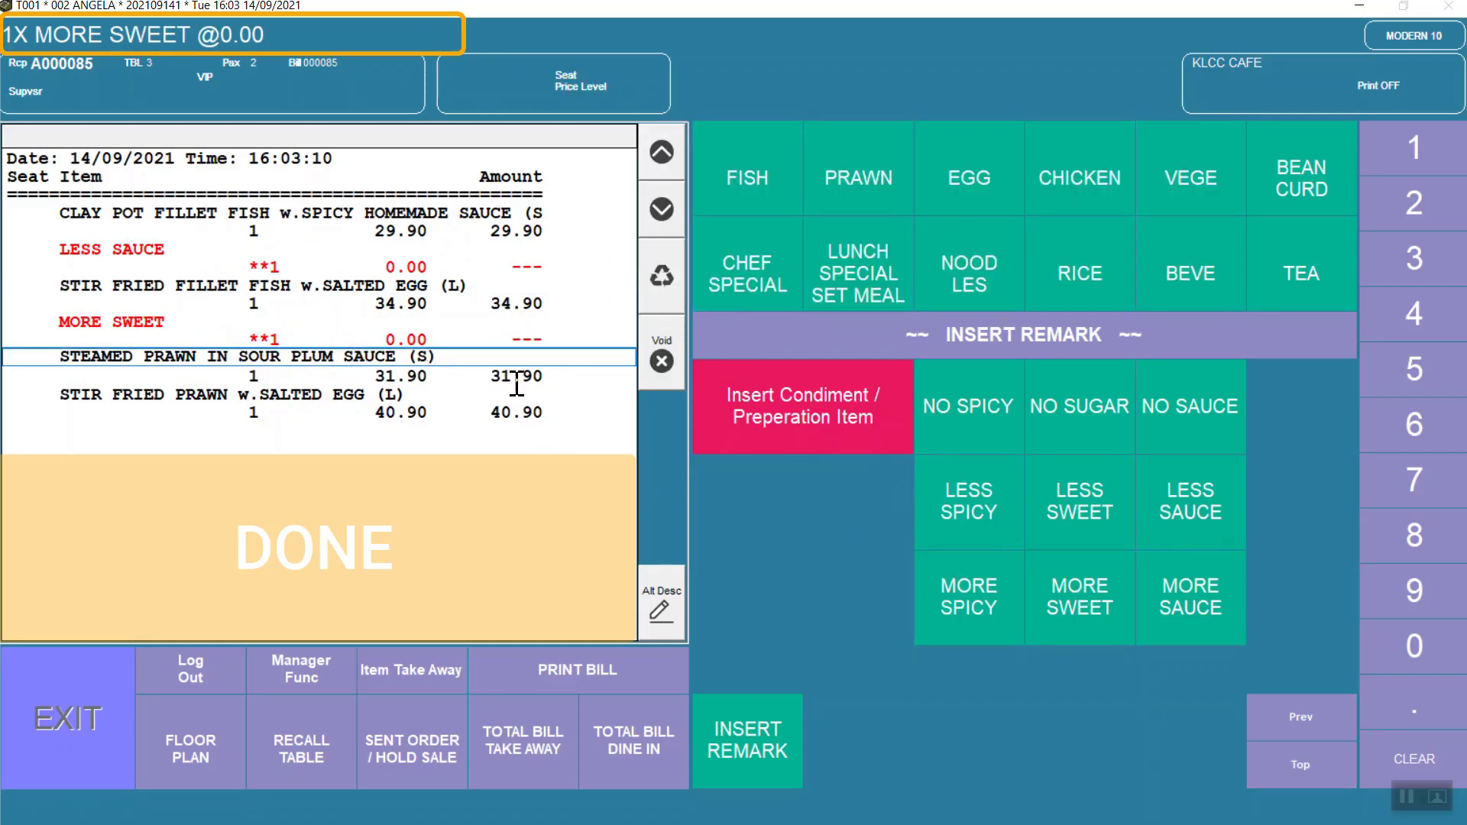
pyautogui.click(852, 441)
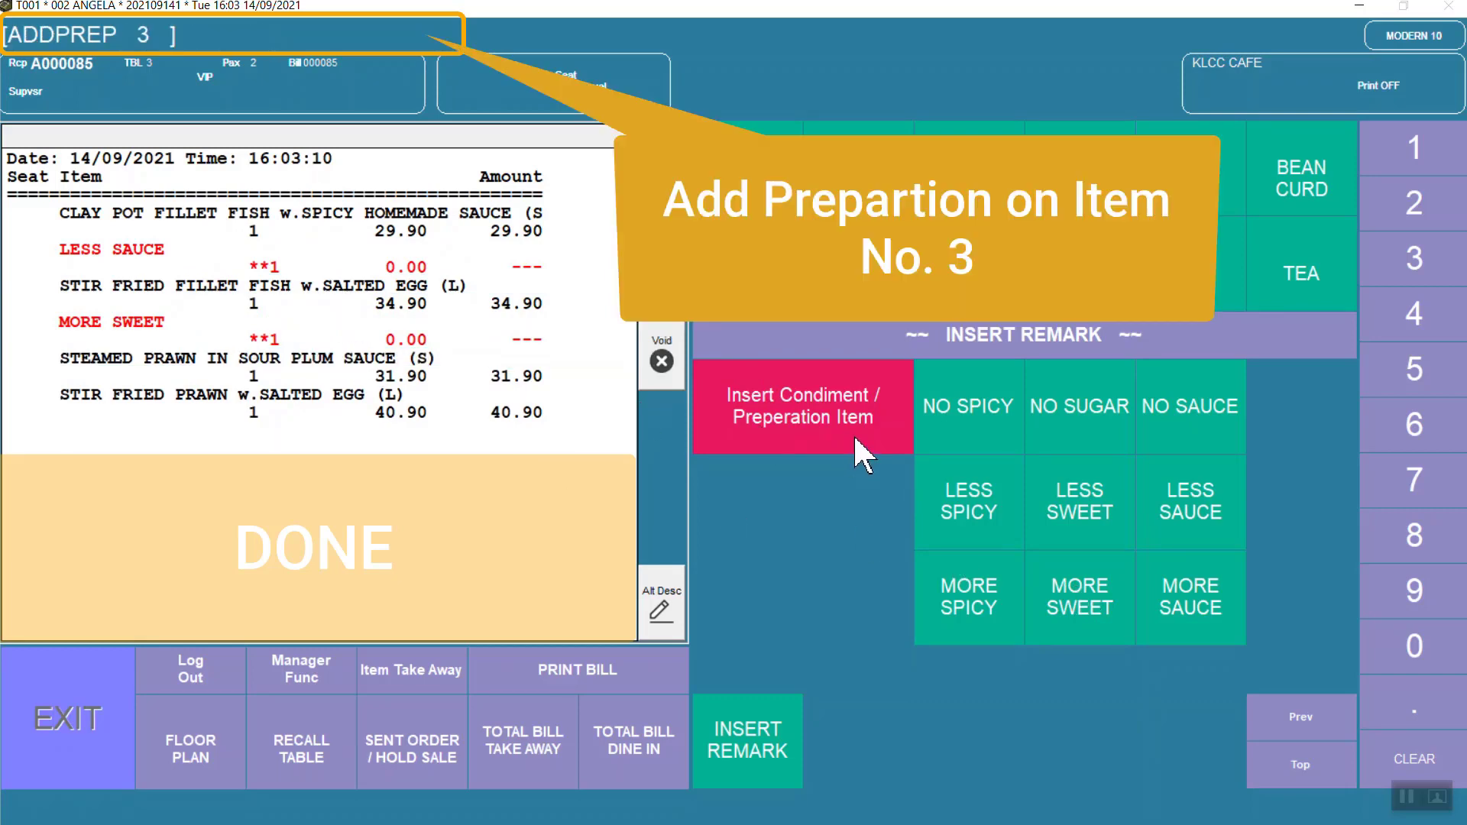
pyautogui.click(1172, 412)
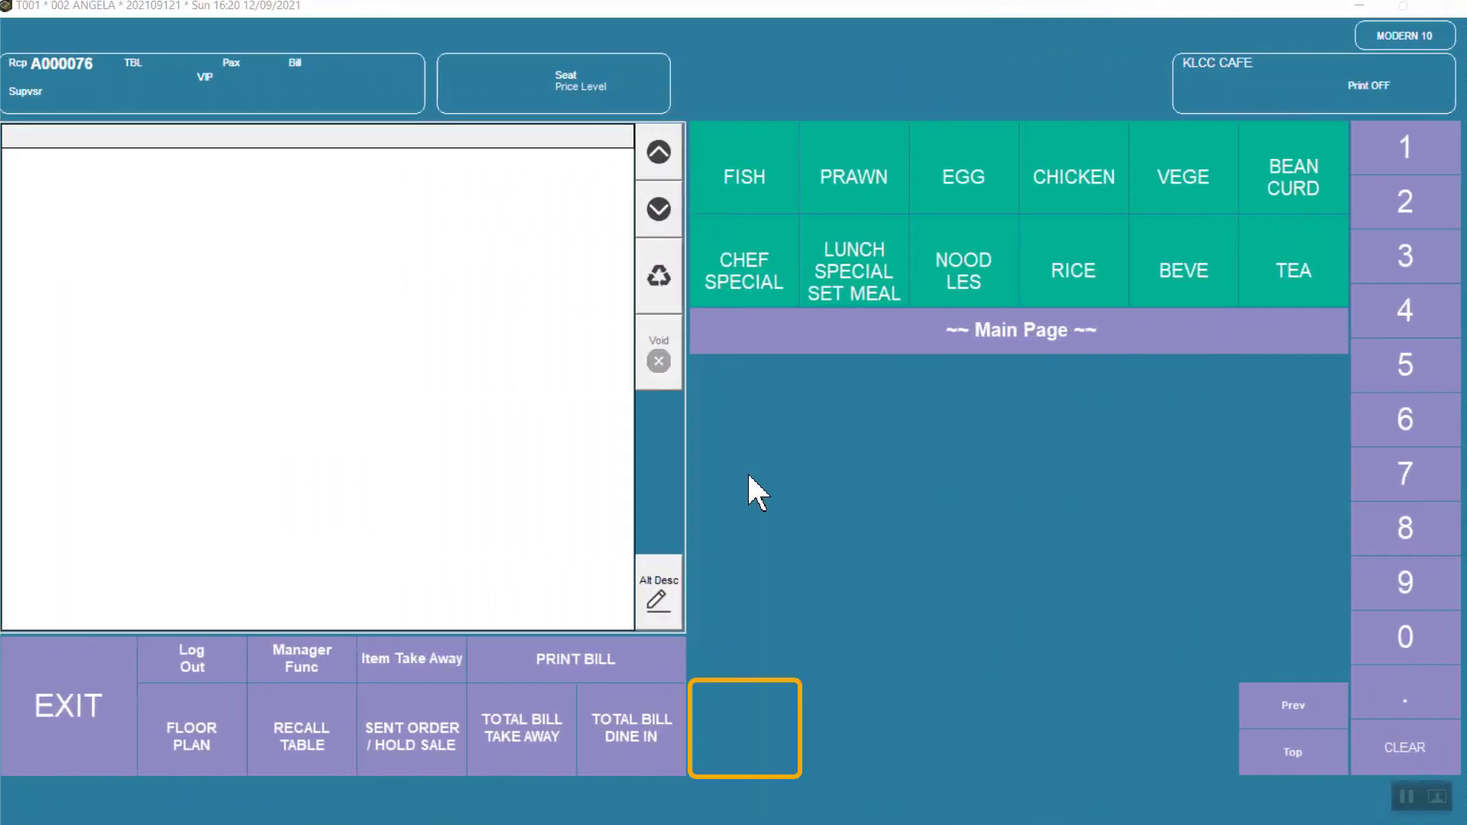
# - Create a function button in the empty slot beside TOTAL BILL DINE IN, using the Insert Condiment/Preperation Item function ADDPREP
pyautogui.click(703, 691)
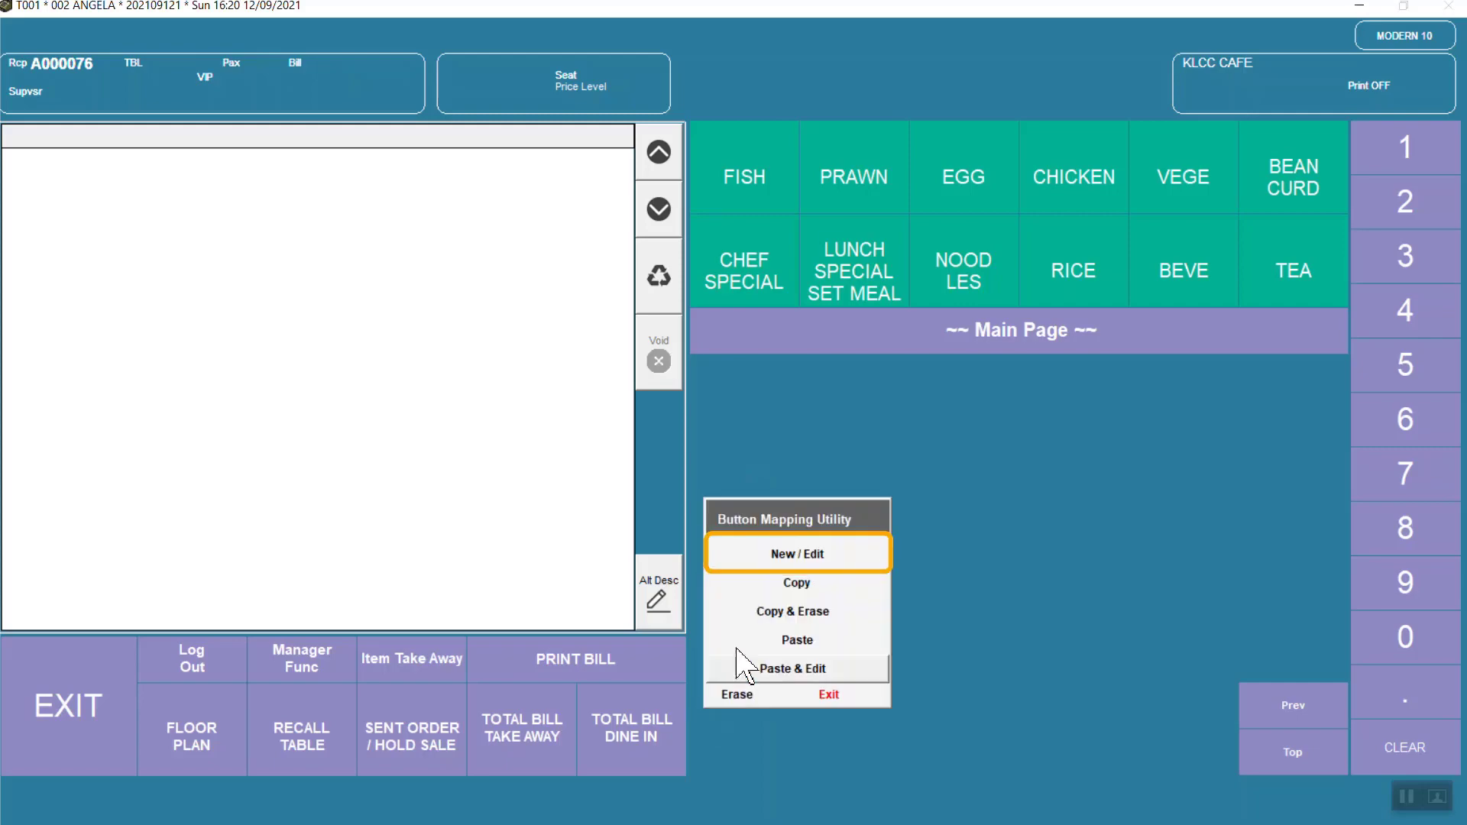
pyautogui.click(787, 563)
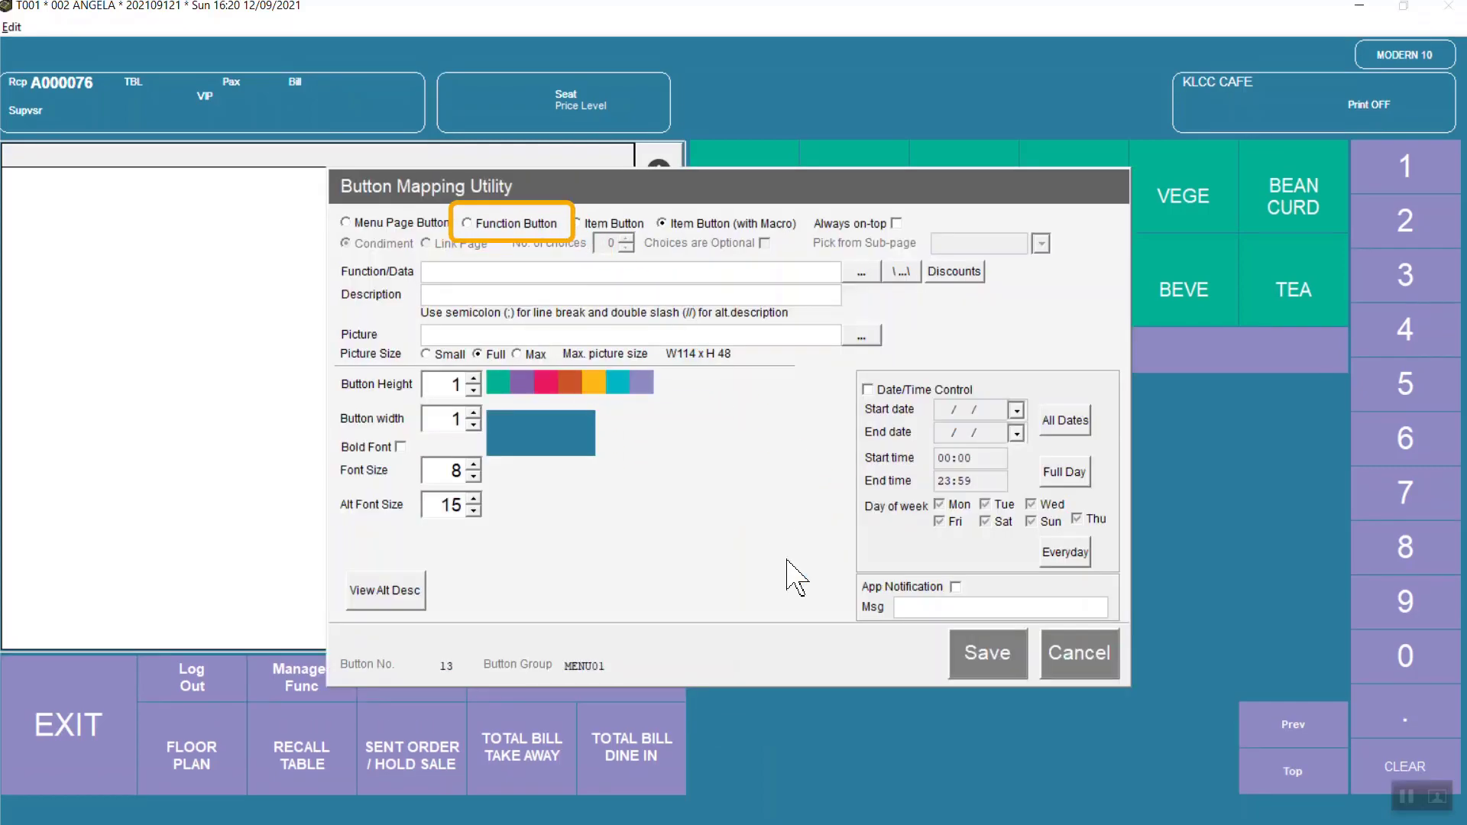
pyautogui.click(539, 228)
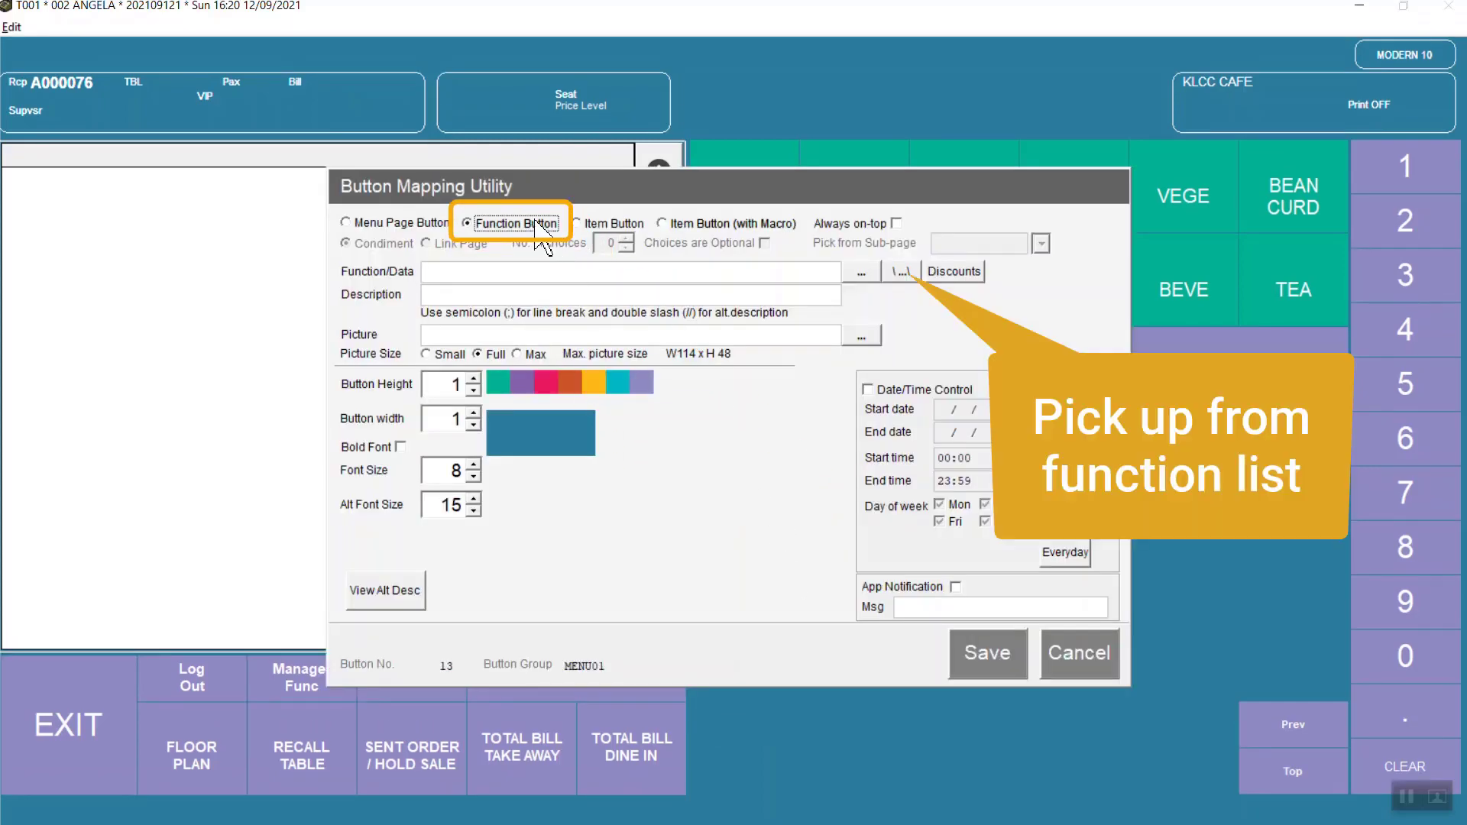
pyautogui.click(904, 273)
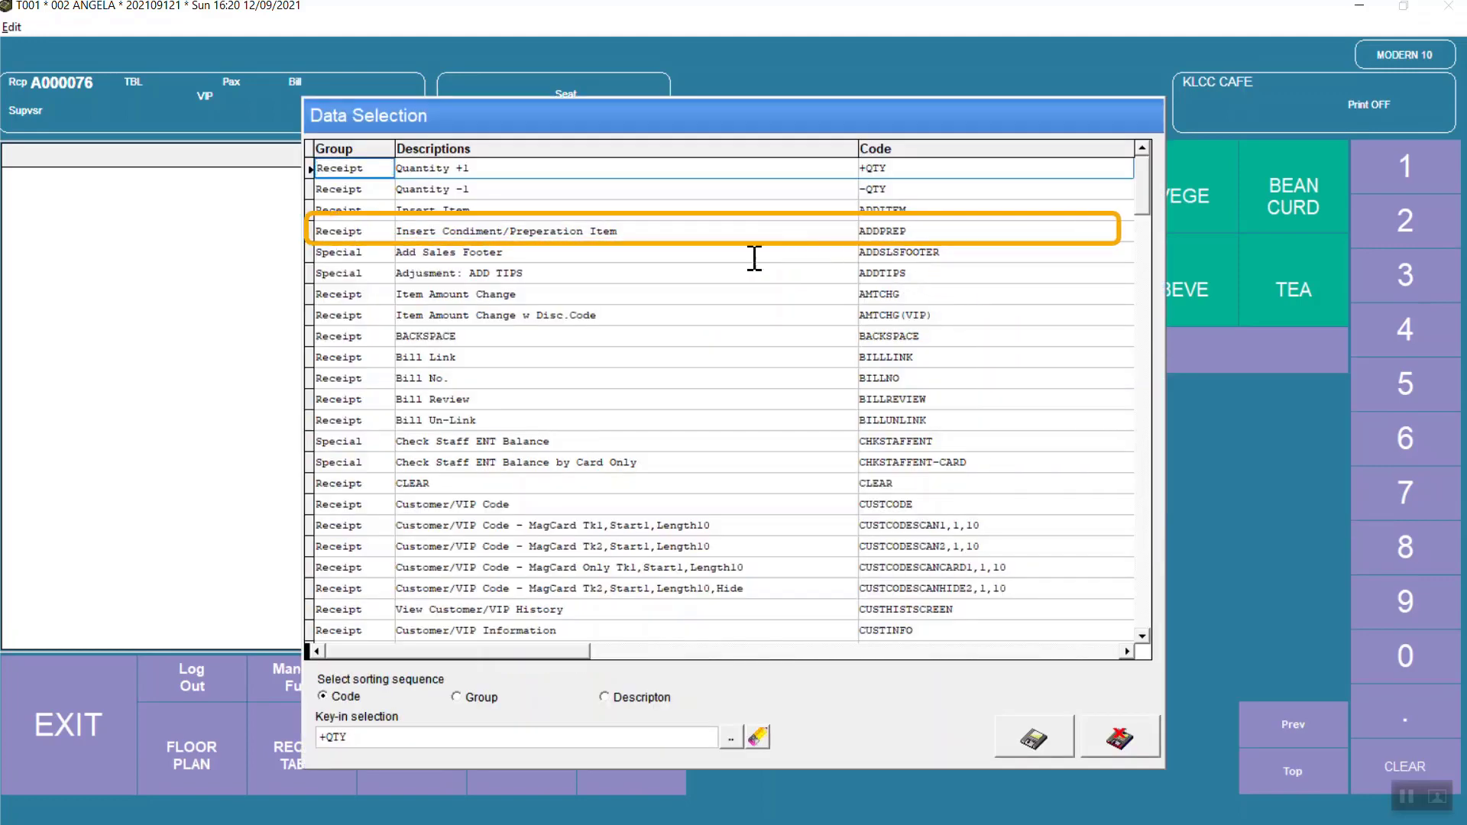
pyautogui.doubleClick(672, 230)
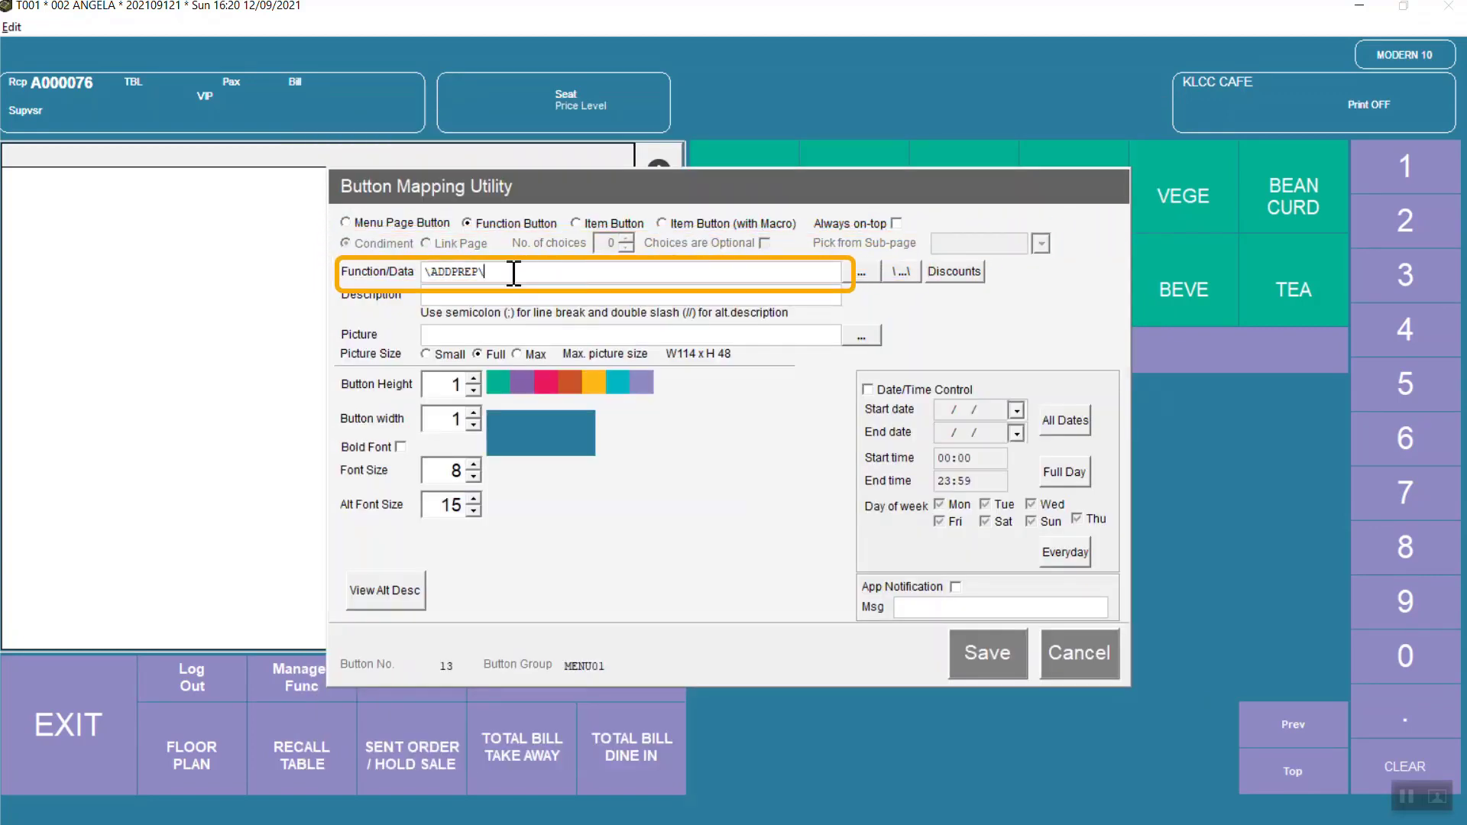
# - Append ZMODI001 and the PLU function to the button's data, and change its type to Item Button (with Macro)
pyautogui.write('ZMOD001')
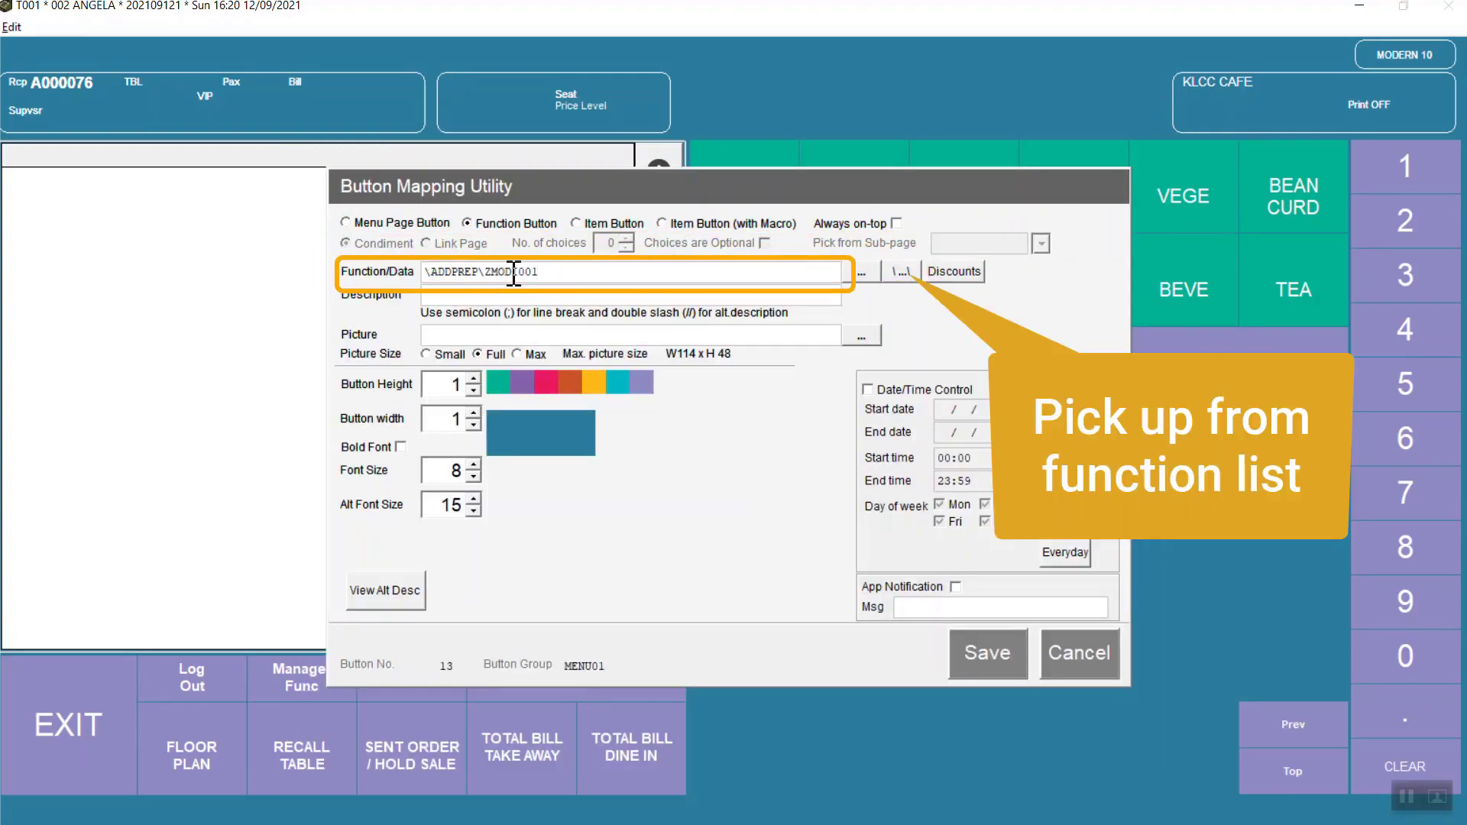
pyautogui.click(899, 271)
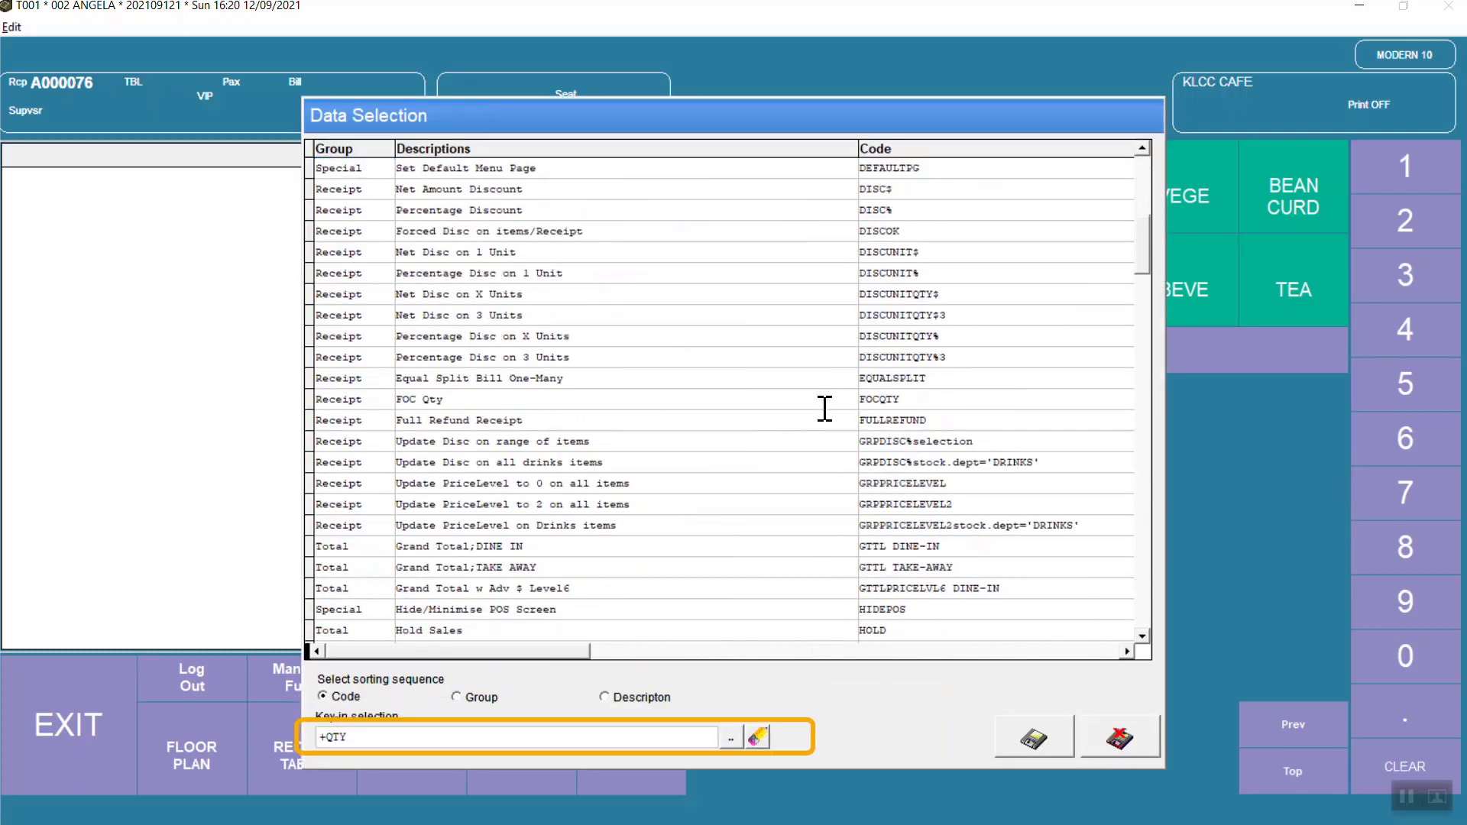
pyautogui.doubleClick(377, 736)
pyautogui.write('PLU')
pyautogui.doubleClick(583, 273)
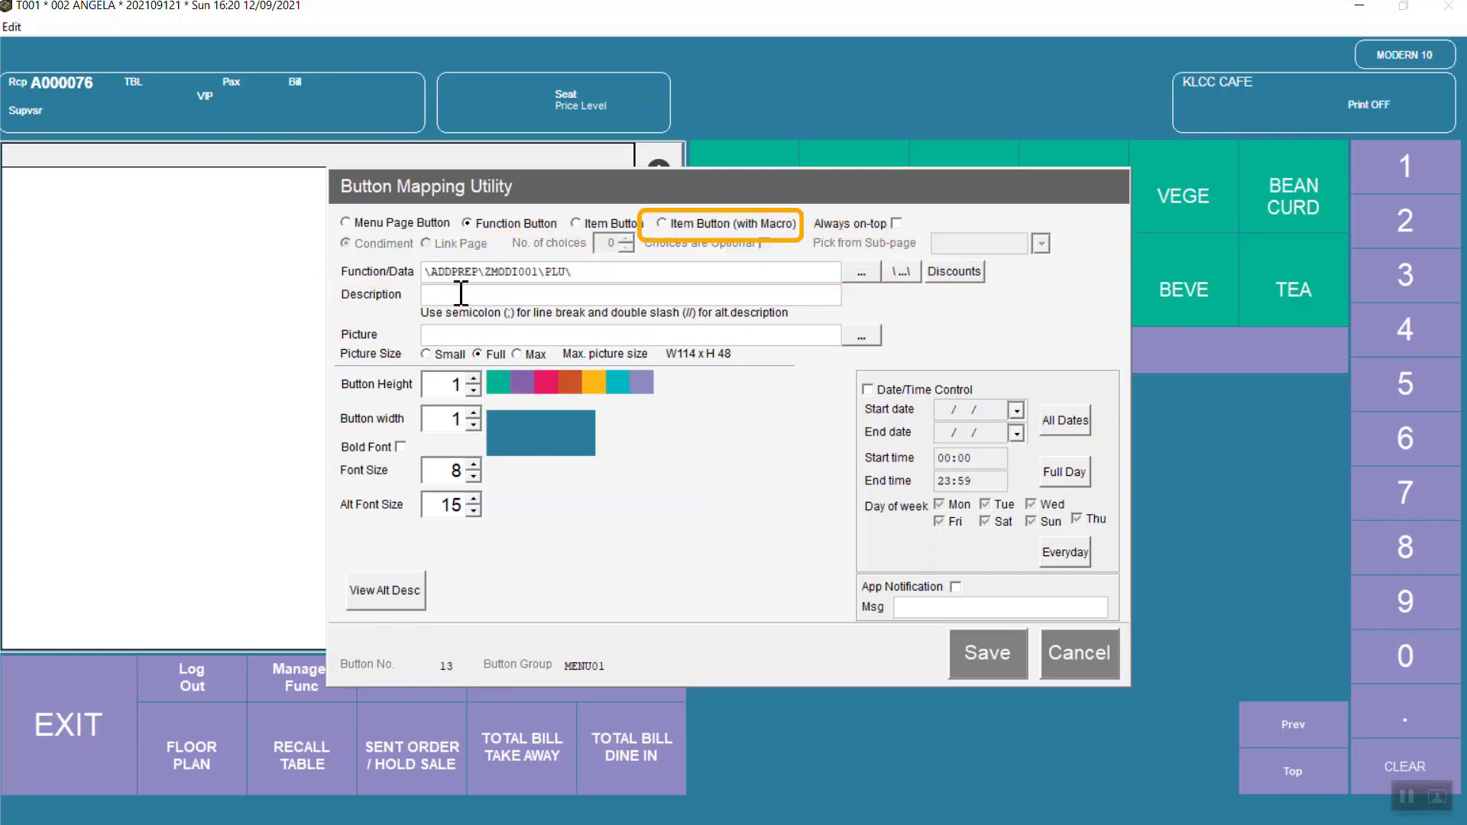
pyautogui.click(662, 223)
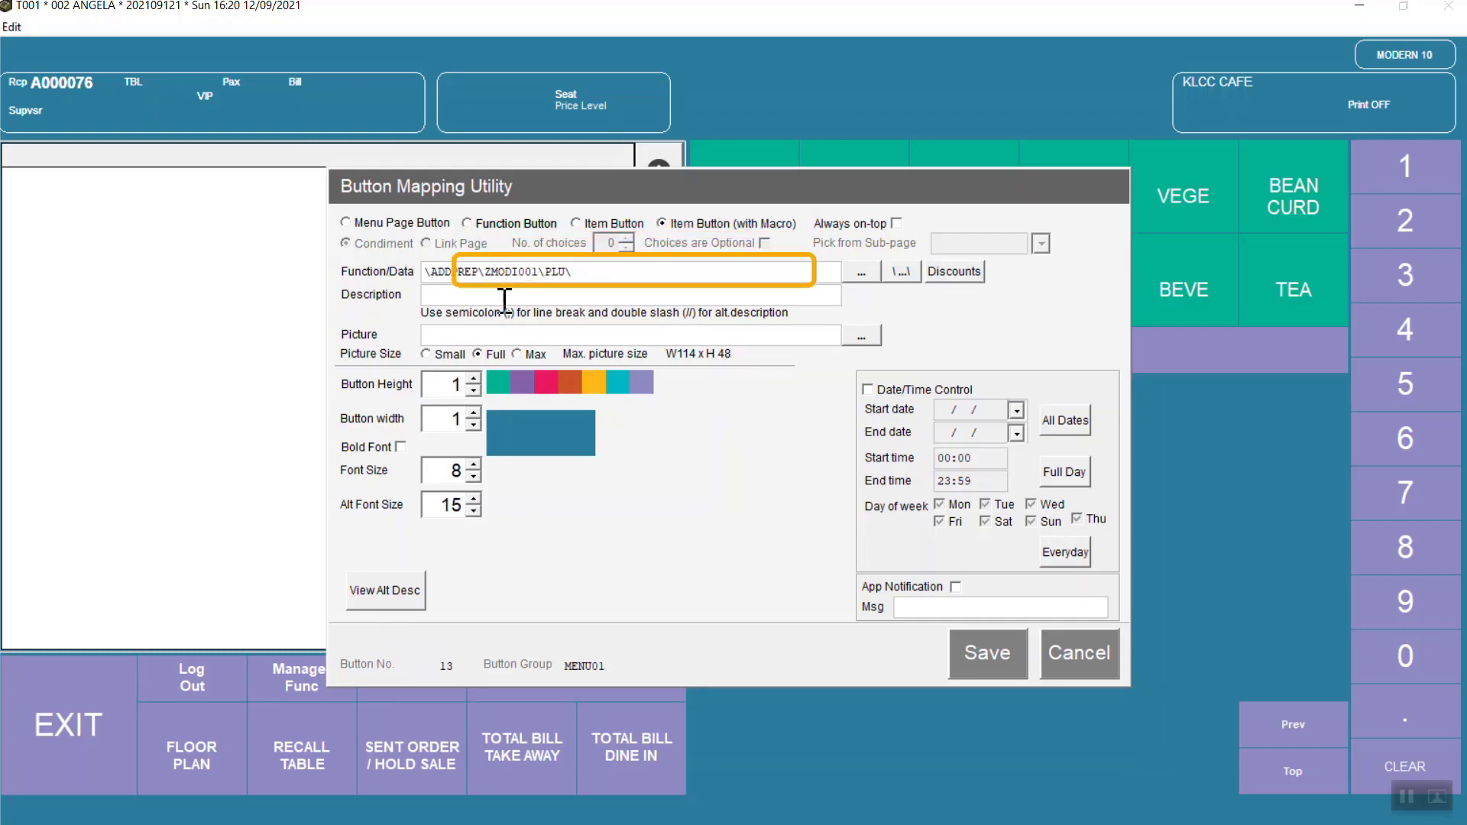
# - Enter SPECIAL REMARK as the button's description
pyautogui.click(489, 294)
pyautogui.write('SPECIAL REMA')
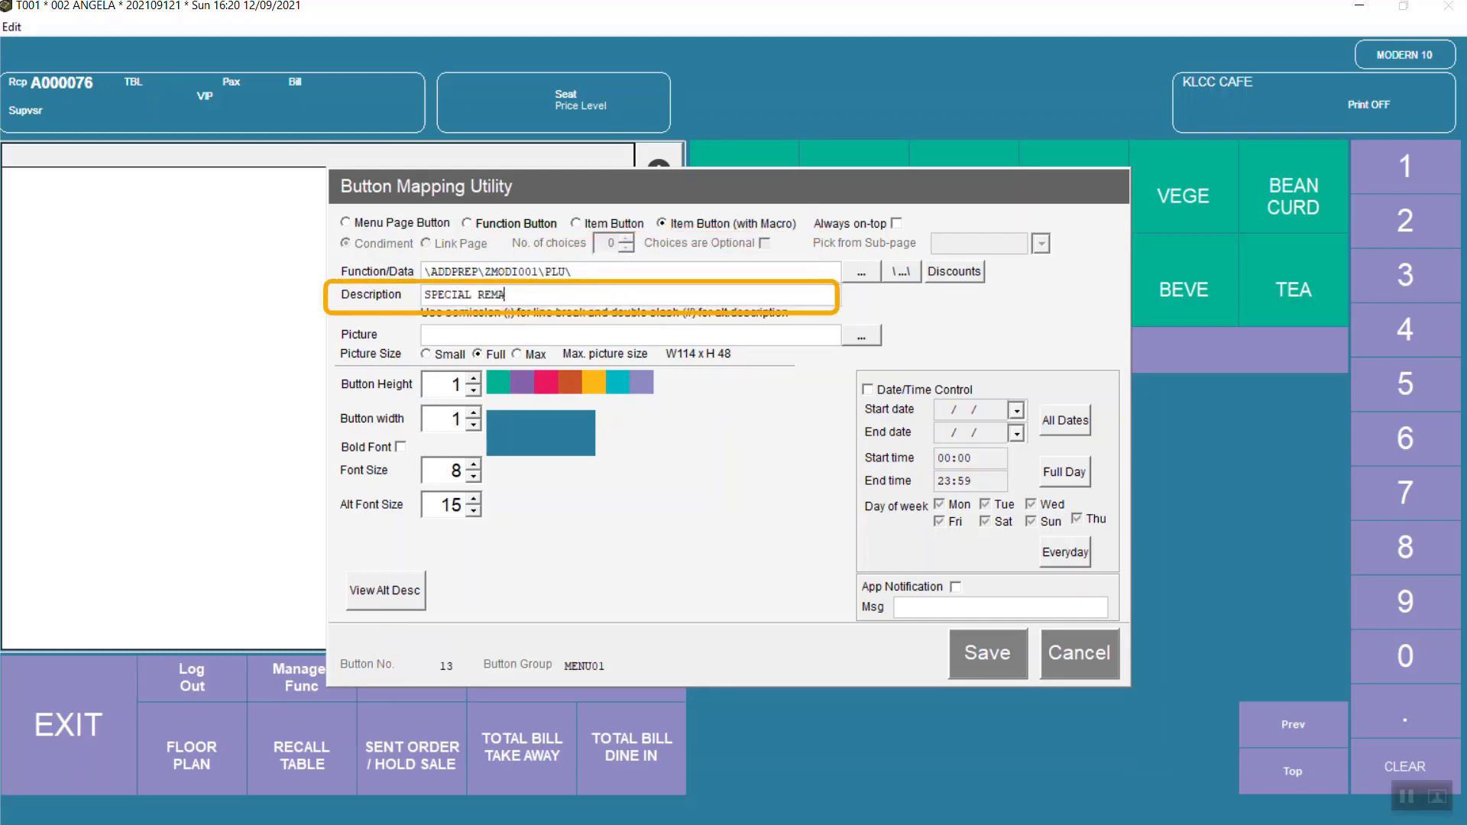
pyautogui.write('RK')
# - Set the button height to 2 and the font size to 15, and save the button
pyautogui.click(474, 377)
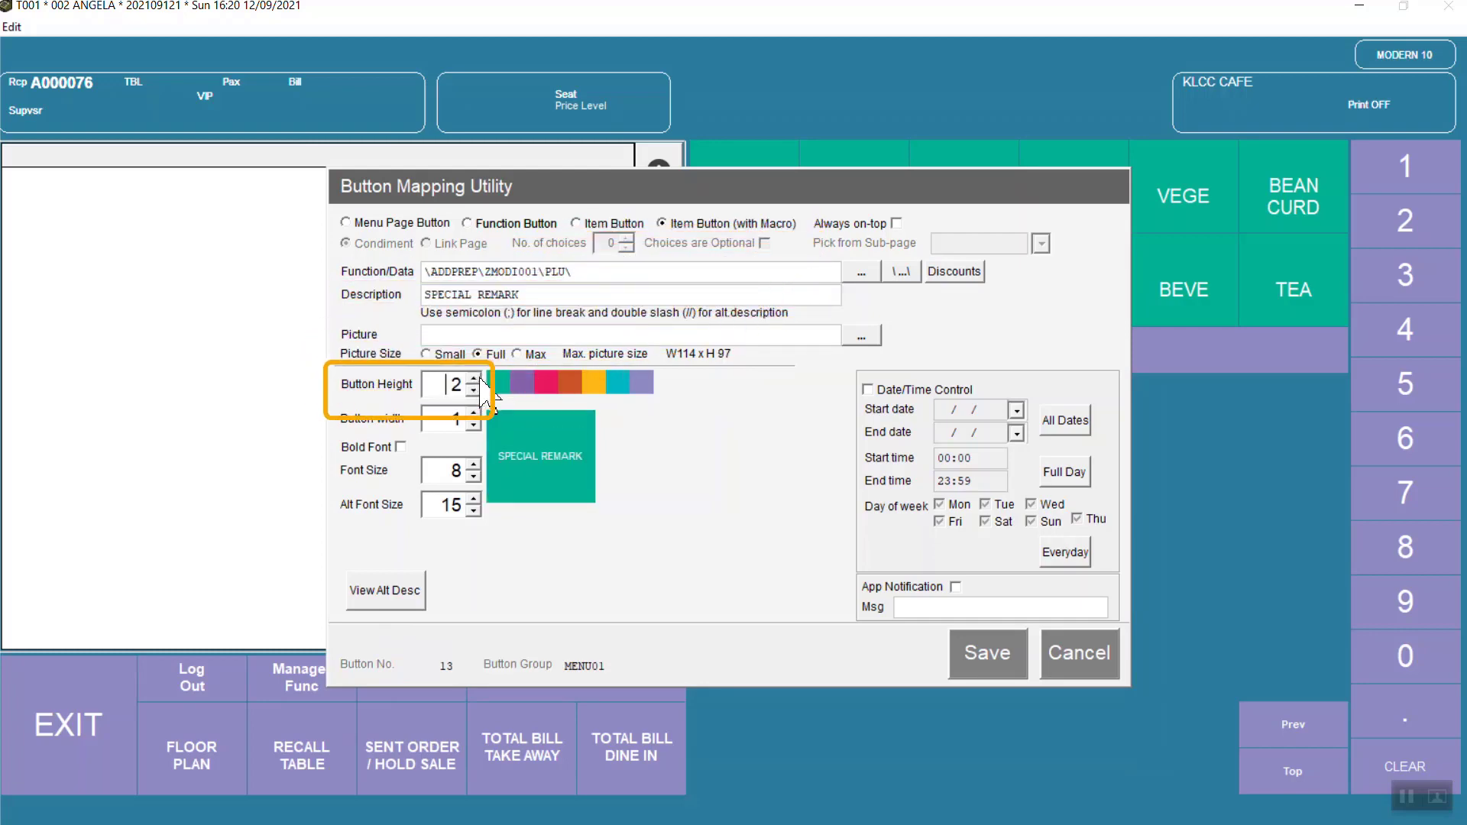
pyautogui.click(474, 465)
pyautogui.click(475, 465)
pyautogui.click(475, 466)
pyautogui.click(474, 466)
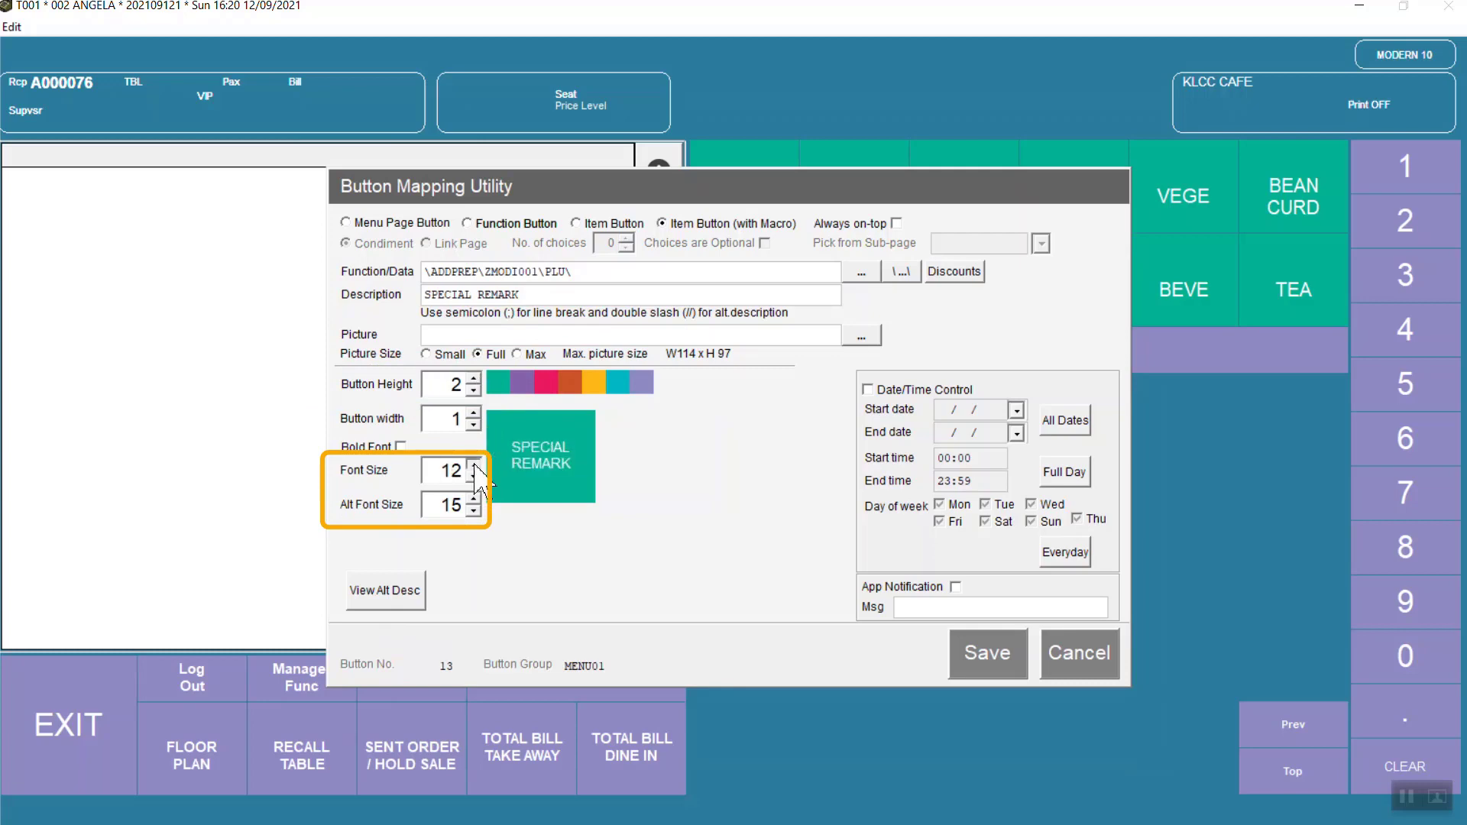
pyautogui.click(474, 465)
pyautogui.click(475, 465)
pyautogui.click(475, 465)
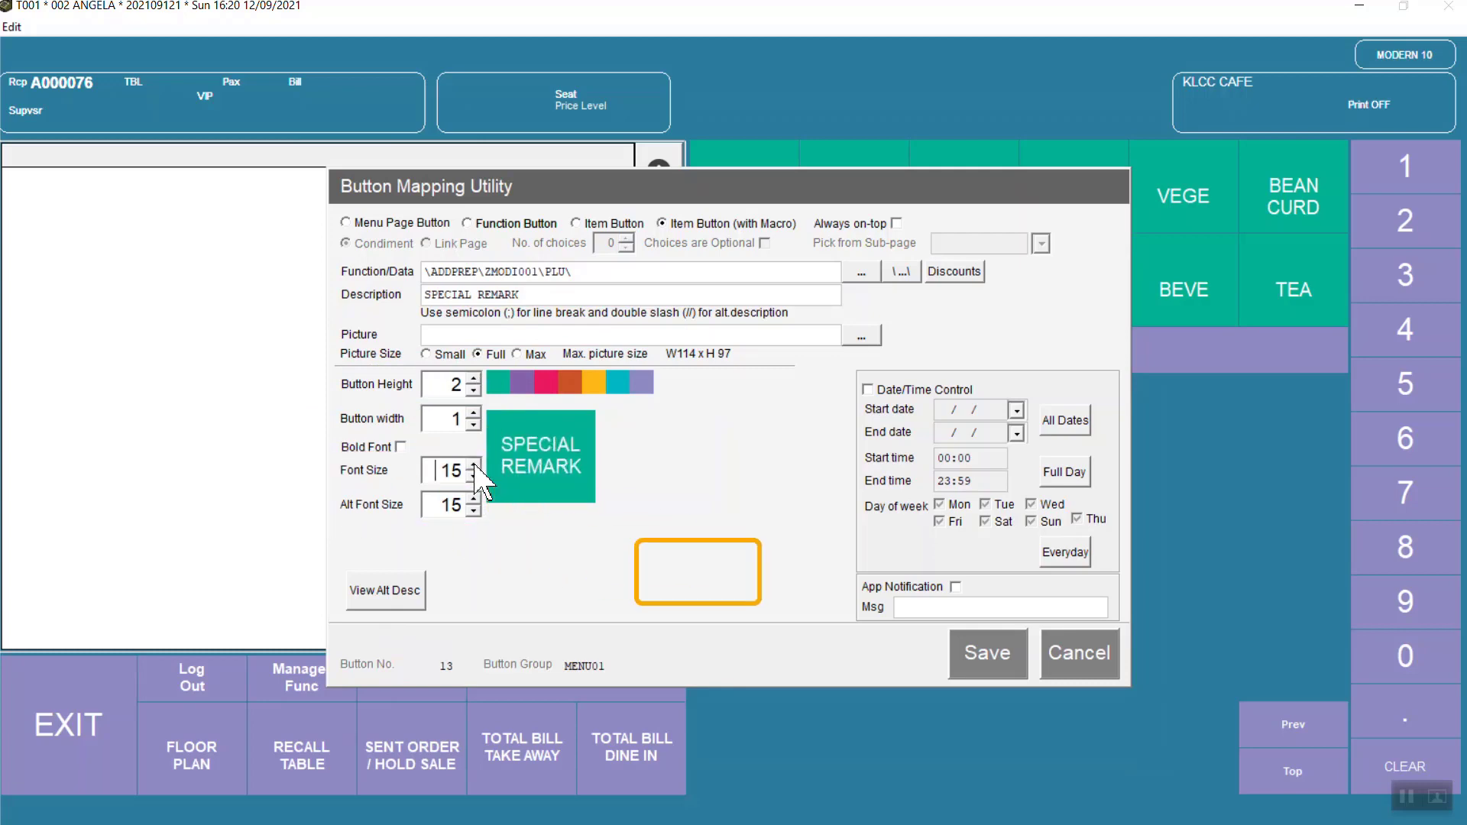
pyautogui.click(986, 654)
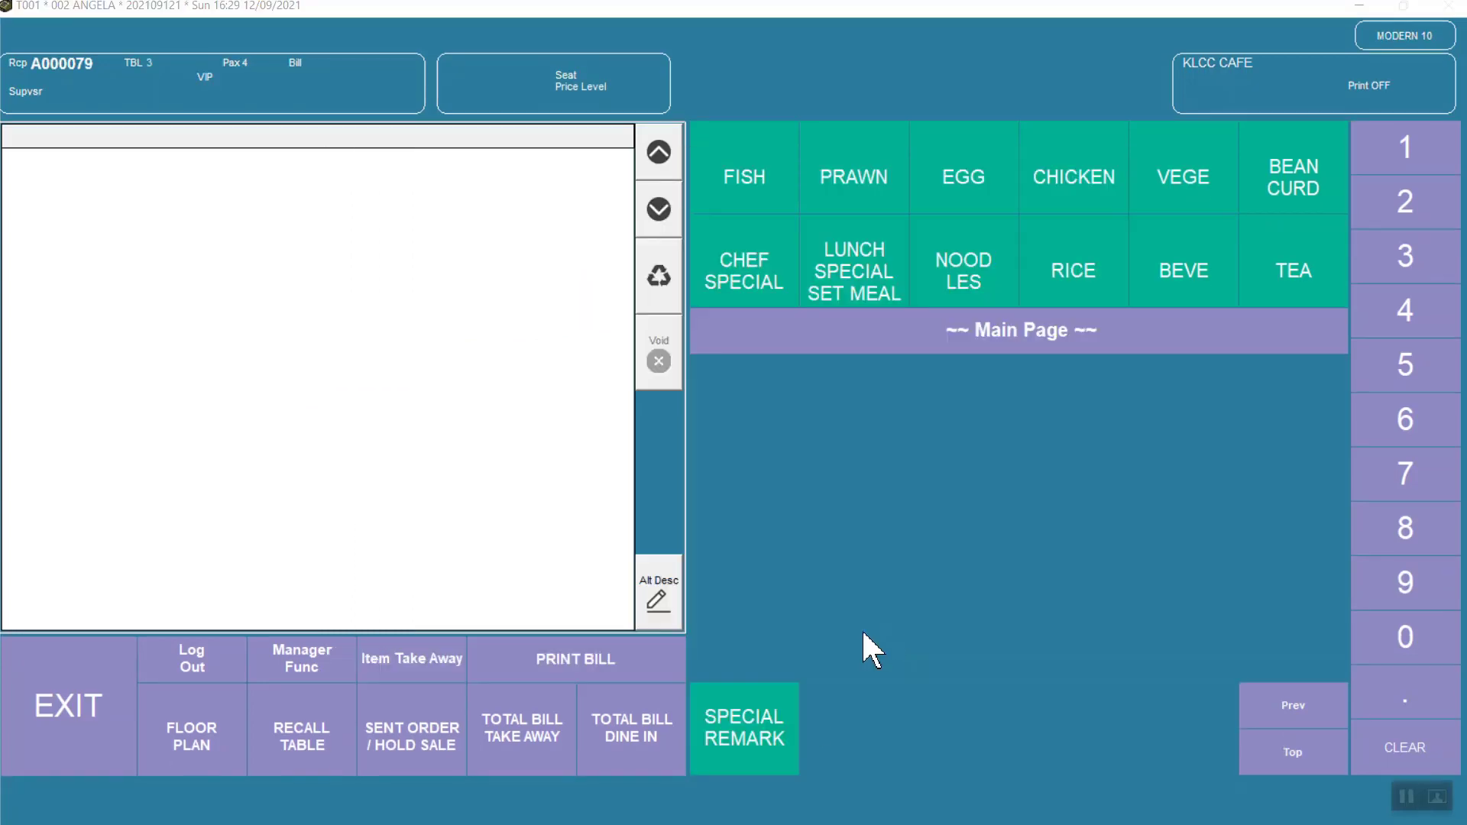
# - Open Page 1 of the special remark entry and begin a new function button there with the data More
pyautogui.click(767, 740)
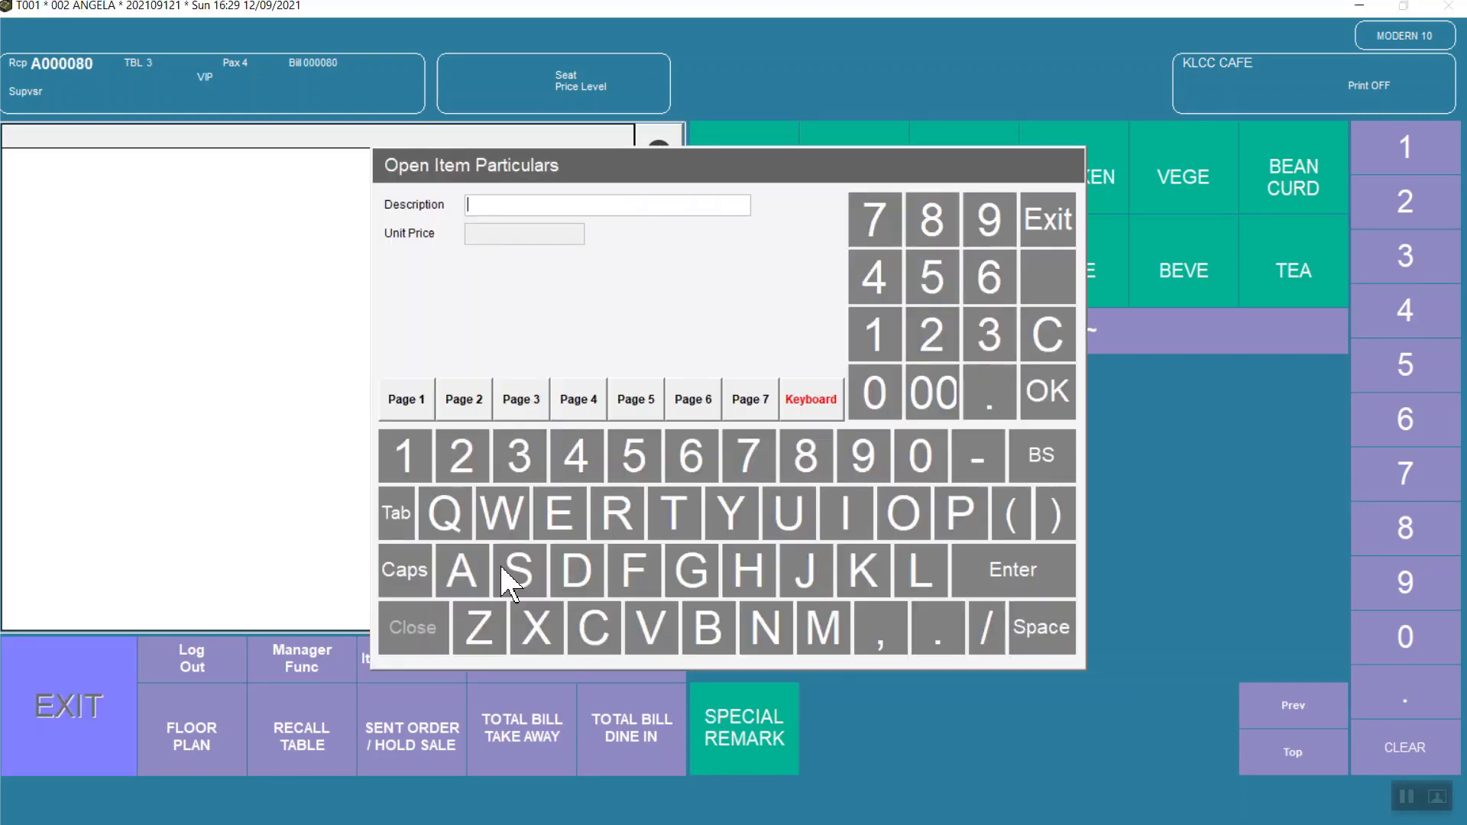
pyautogui.click(418, 415)
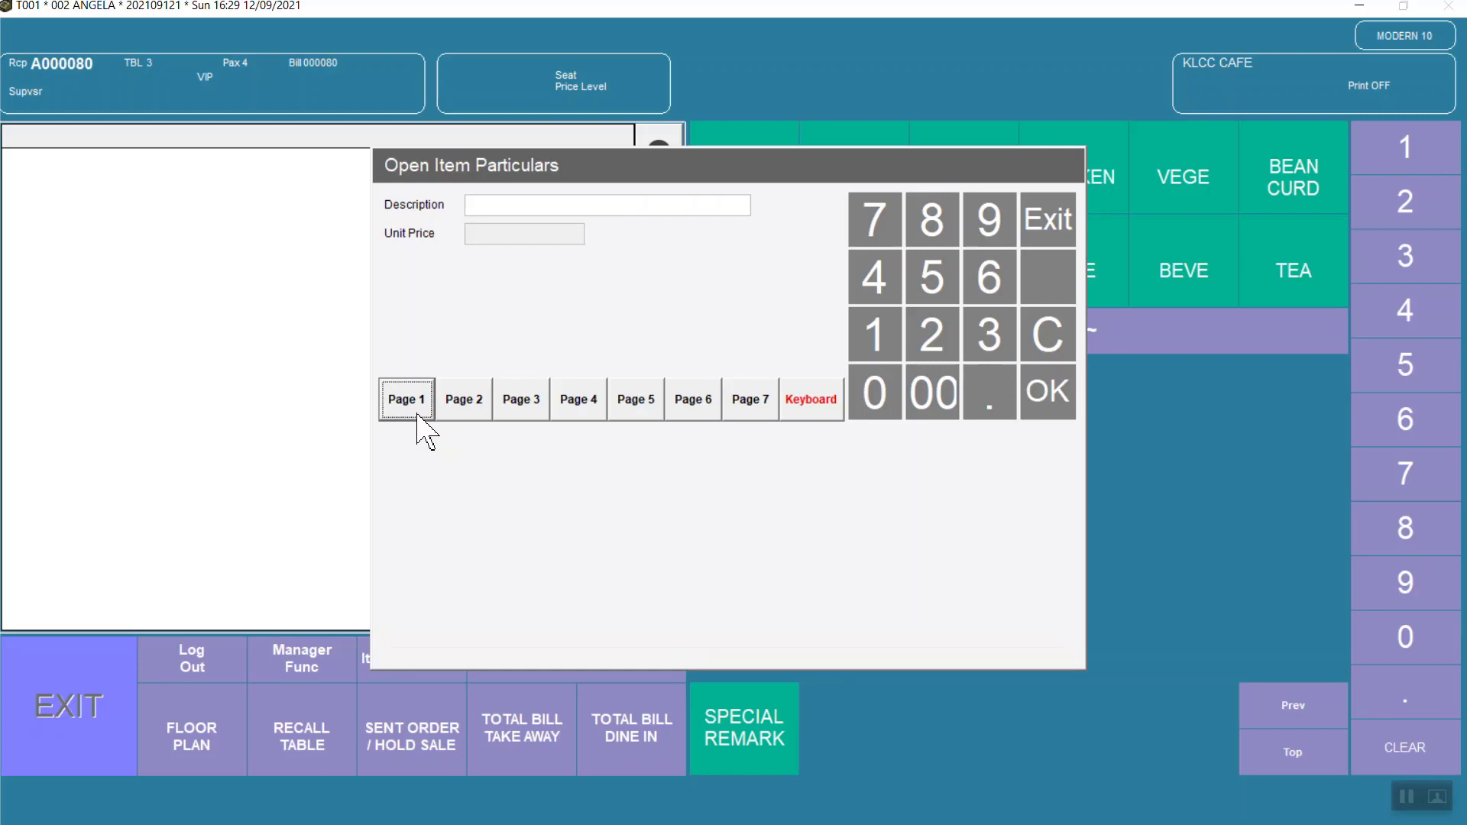
pyautogui.rightClick(397, 451)
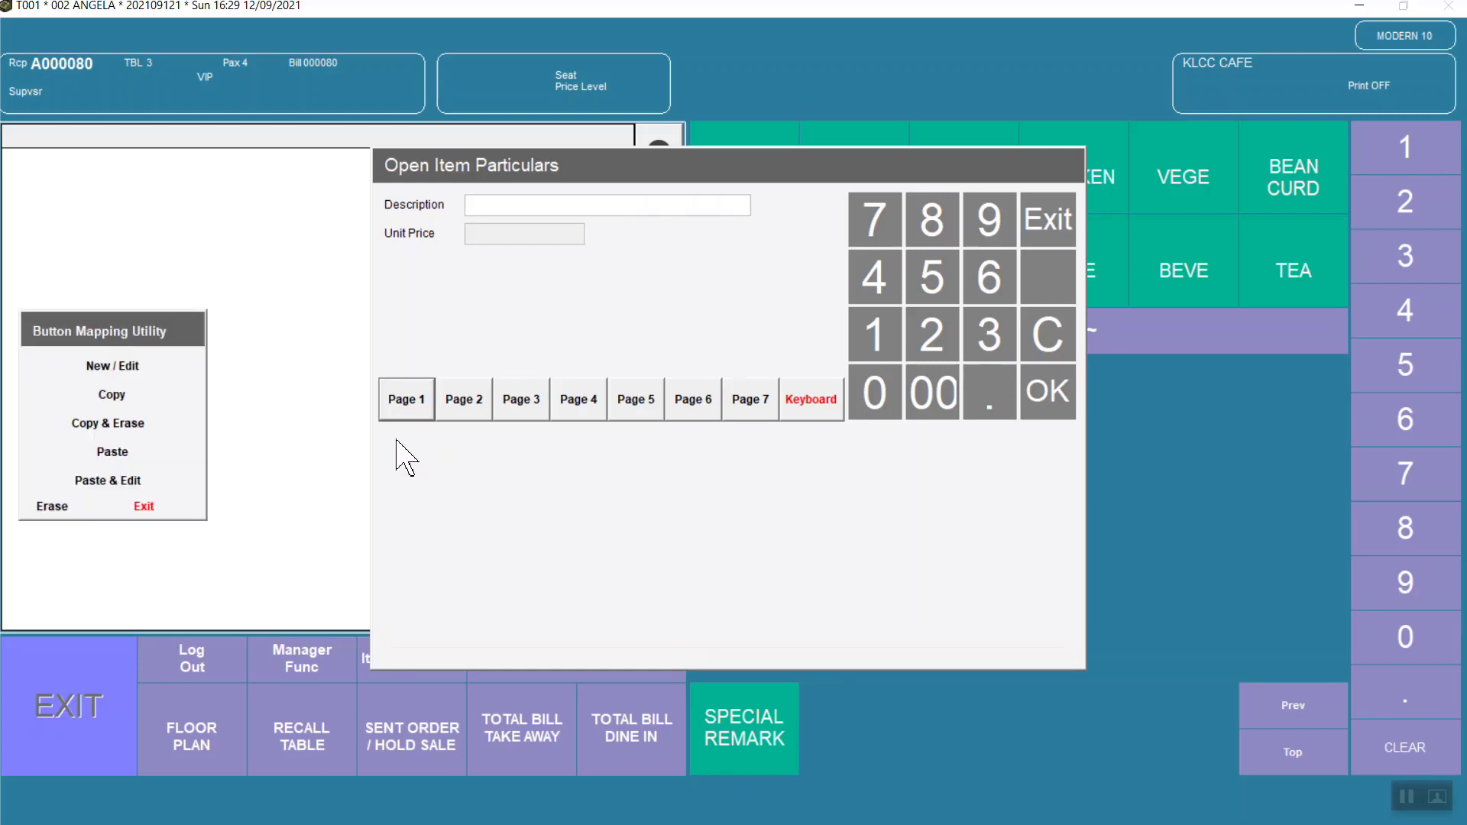
pyautogui.click(155, 366)
pyautogui.write('More')
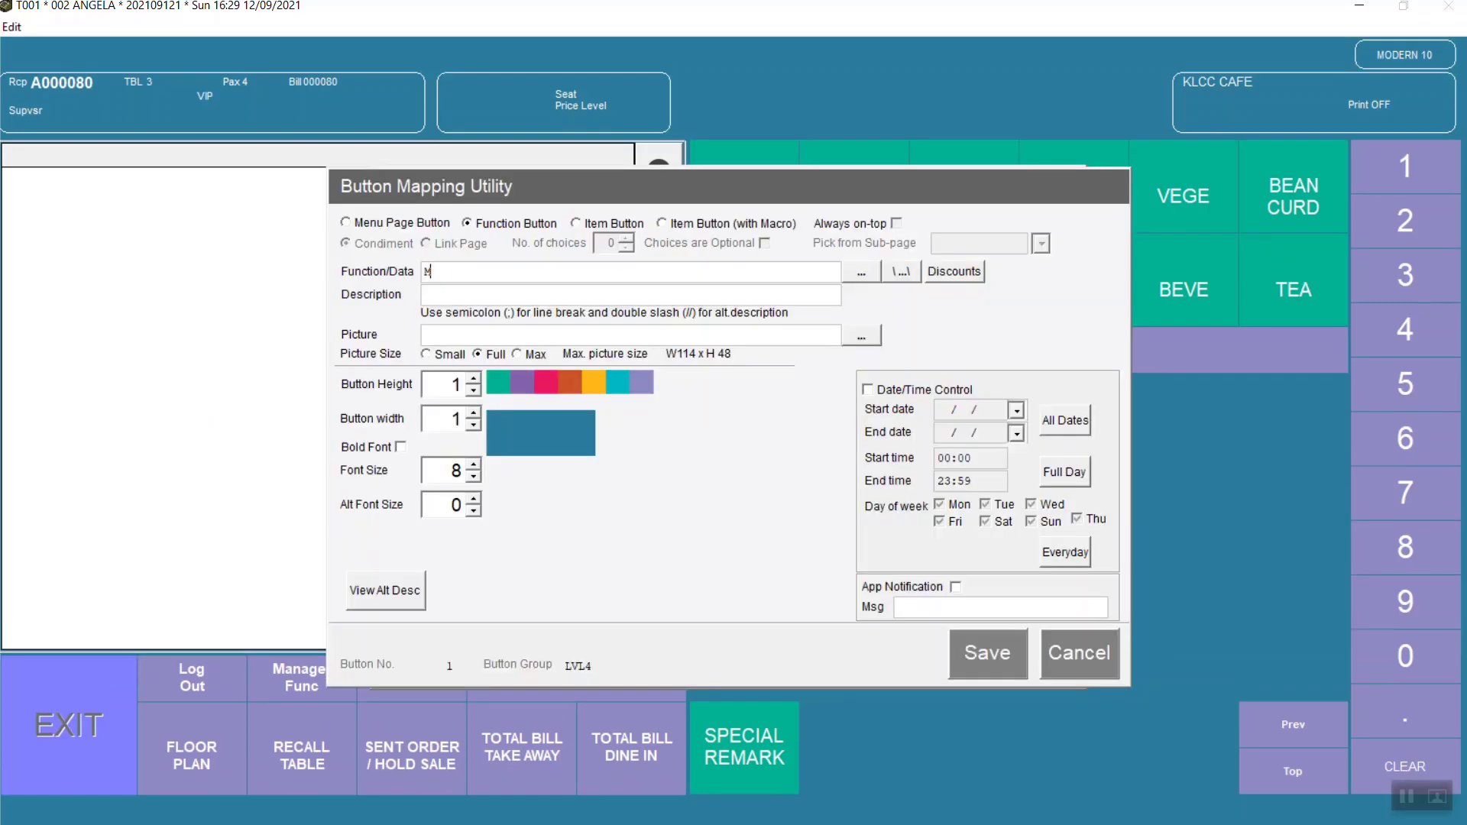
# - Increase the More button's font size and height, copy its function data into the description, and save it
pyautogui.click(470, 464)
pyautogui.click(474, 379)
pyautogui.moveTo(455, 273)
pyautogui.mouseDown()
pyautogui.moveTo(392, 281)
pyautogui.moveTo(425, 266)
pyautogui.moveTo(413, 299)
pyautogui.moveTo(400, 266)
pyautogui.moveTo(411, 294)
pyautogui.mouseUp()
pyautogui.hotkey('ctrl', 'c')
pyautogui.click(489, 295)
pyautogui.hotkey('ctrl', 'v')
pyautogui.click(975, 657)
# - Duplicate the More button into the slot below it, change its data and description to Less, and save
pyautogui.rightClick(413, 482)
pyautogui.click(115, 420)
pyautogui.rightClick(400, 516)
pyautogui.click(114, 557)
pyautogui.write('LessLess')
pyautogui.click(976, 657)
# - Paste another copy below the Less button, change its data and description to No, and save
pyautogui.rightClick(400, 583)
pyautogui.click(114, 624)
pyautogui.write('NoNo')
pyautogui.click(976, 657)
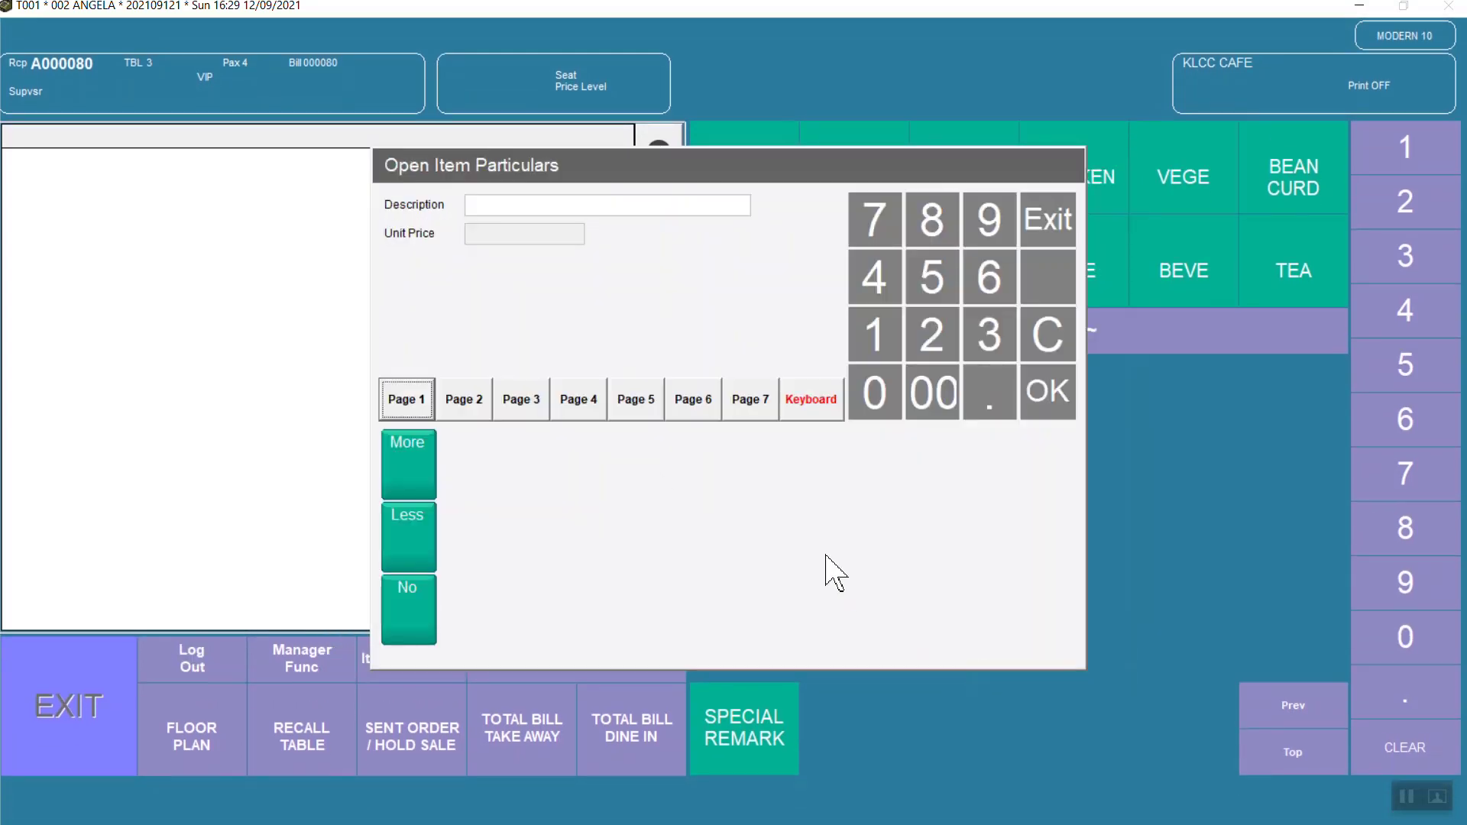
# - Create a light purple function button named Sauce with width 2 and font size 12, and save it
pyautogui.rightClick(409, 459)
pyautogui.click(308, 368)
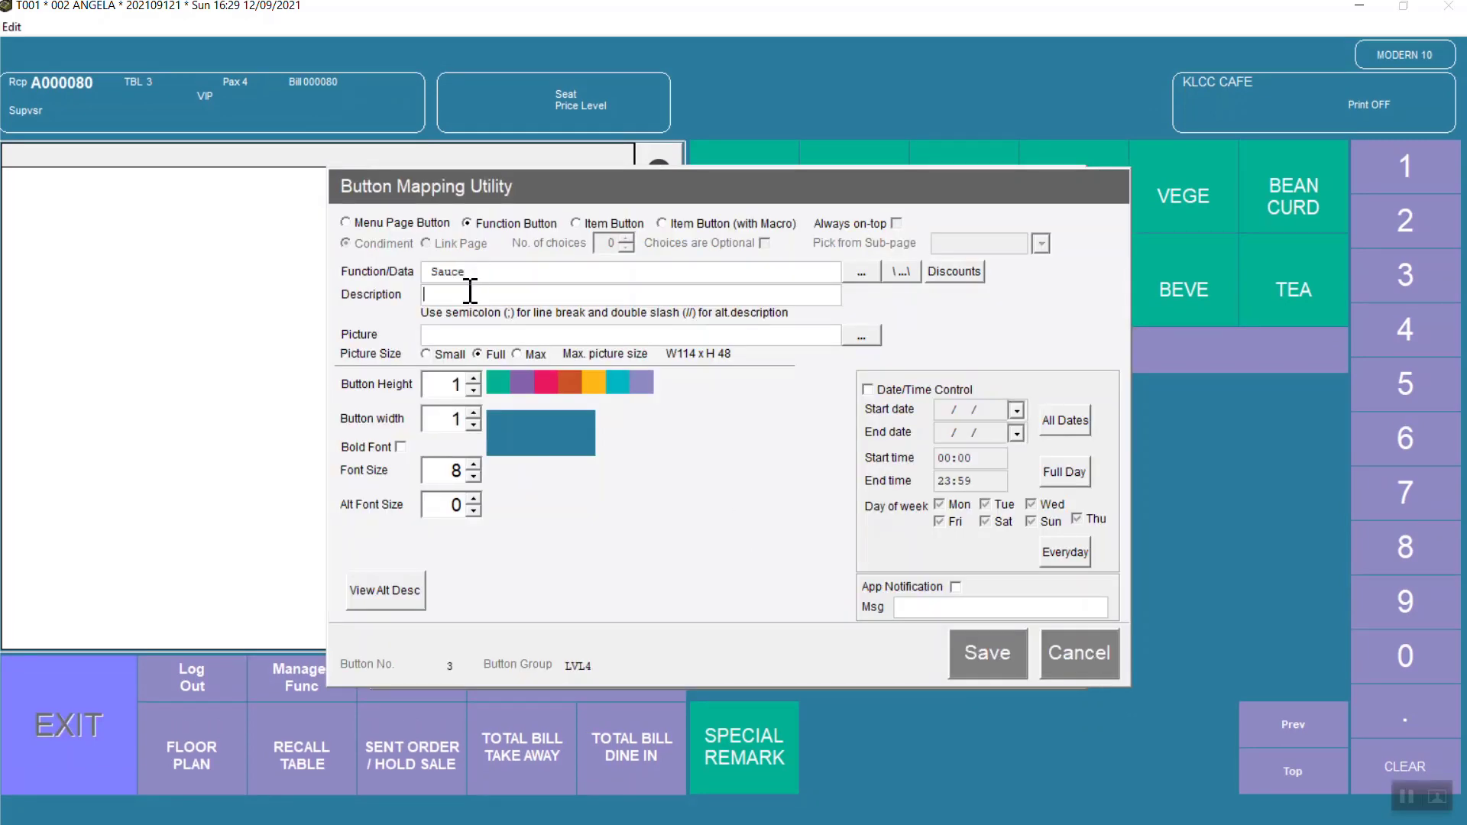
pyautogui.click(474, 414)
pyautogui.click(641, 382)
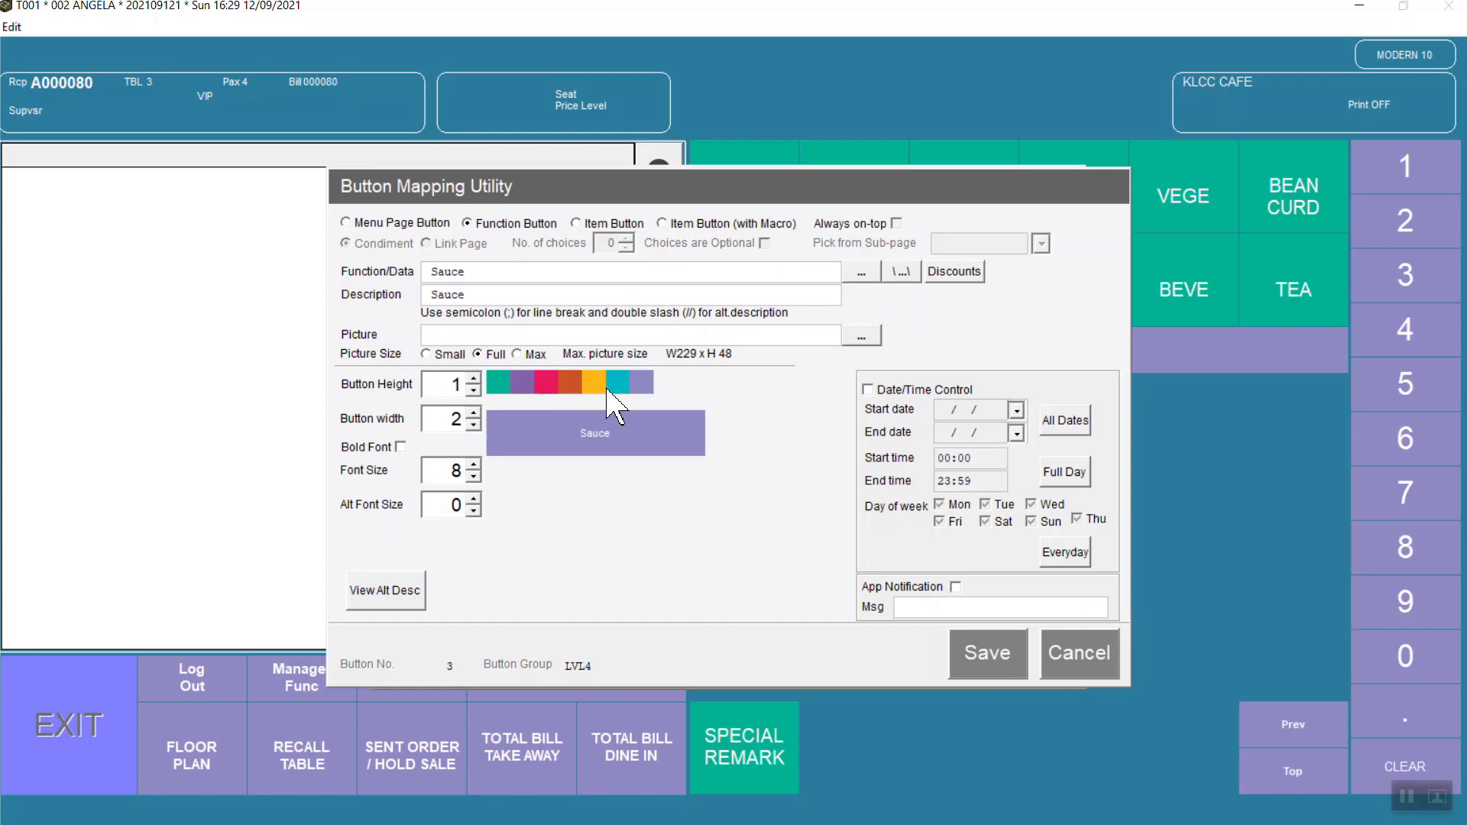
pyautogui.doubleClick(473, 465)
pyautogui.click(987, 653)
# - Duplicate the Sauce button into the slot below it, change its data and description to Onions, and save
pyautogui.rightClick(506, 481)
pyautogui.click(360, 486)
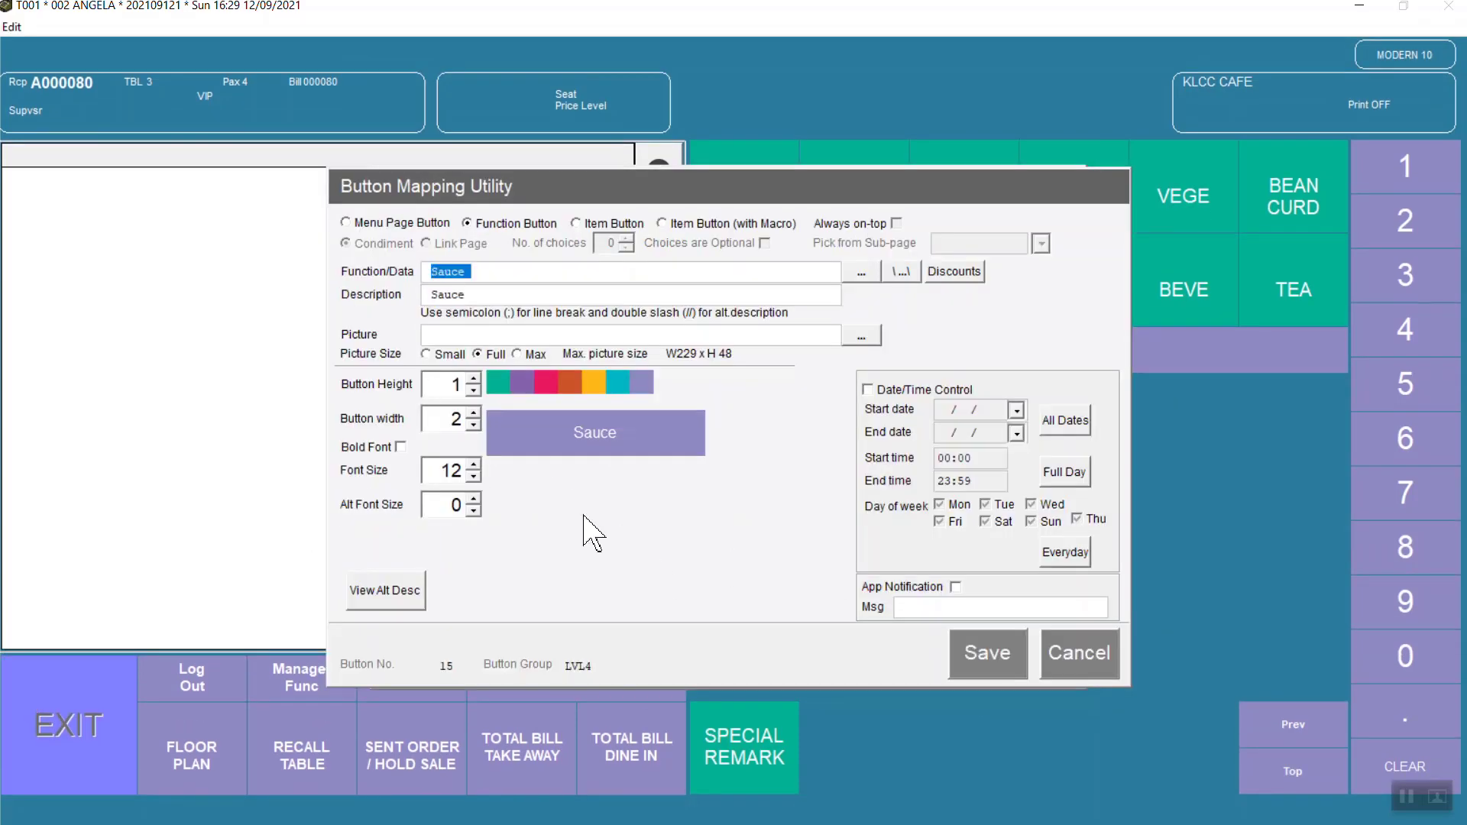
pyautogui.write('Onions')
pyautogui.moveTo(472, 295); pyautogui.dragTo(390, 295)
pyautogui.write('Onions')
pyautogui.click(966, 644)
# - Paste another copy of the button below Onions and change its function data to Mayo
pyautogui.rightClick(464, 544)
pyautogui.click(315, 547)
pyautogui.doubleClick(457, 273)
pyautogui.write('Mayi')
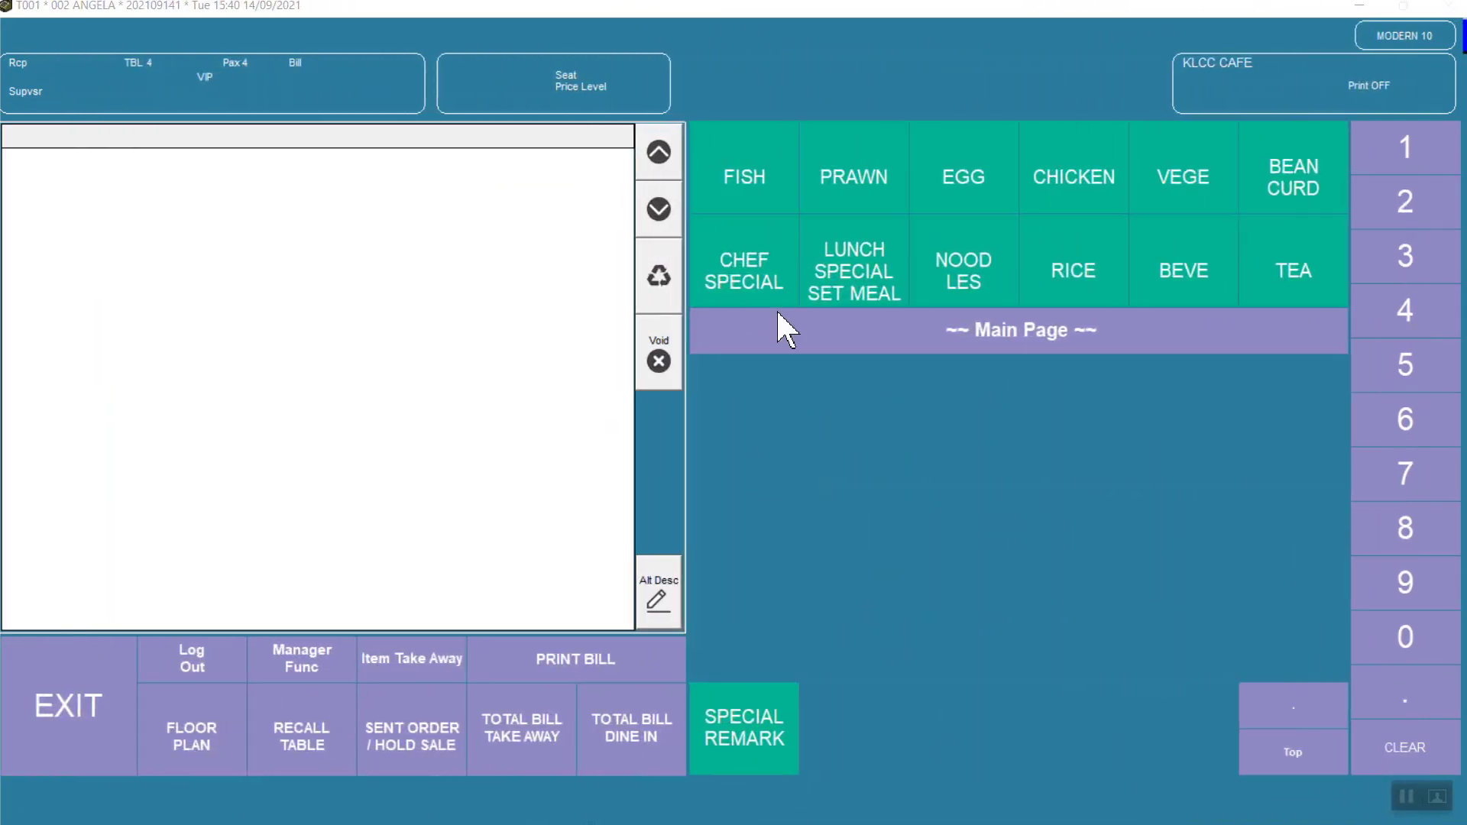
# - Order a small clay pot fillet fish, a small steamed prawn in sour plum sauce and a large stir fried prawn with salted egg
pyautogui.click(750, 200)
pyautogui.click(758, 404)
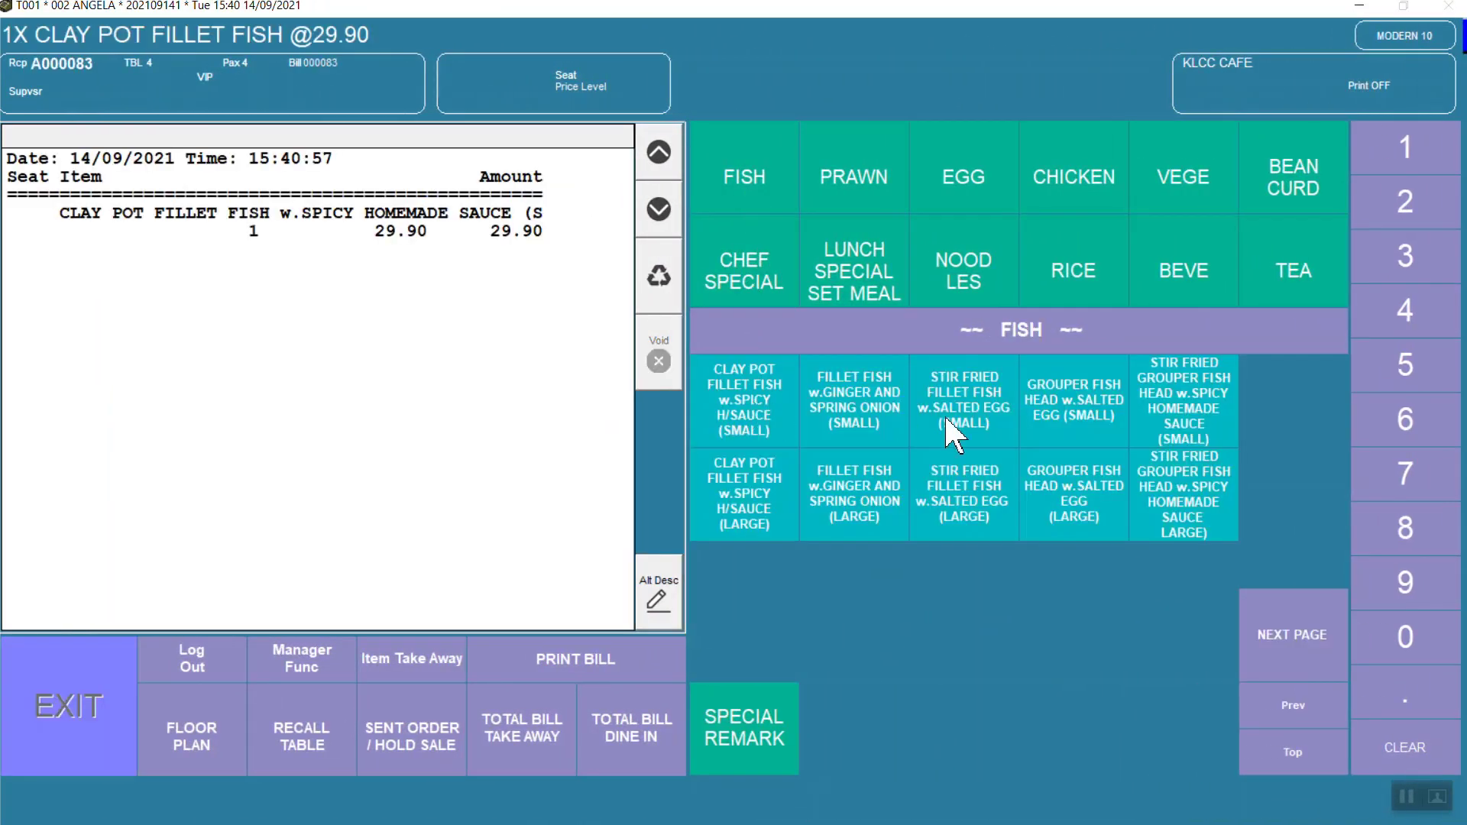
pyautogui.click(854, 212)
pyautogui.click(854, 409)
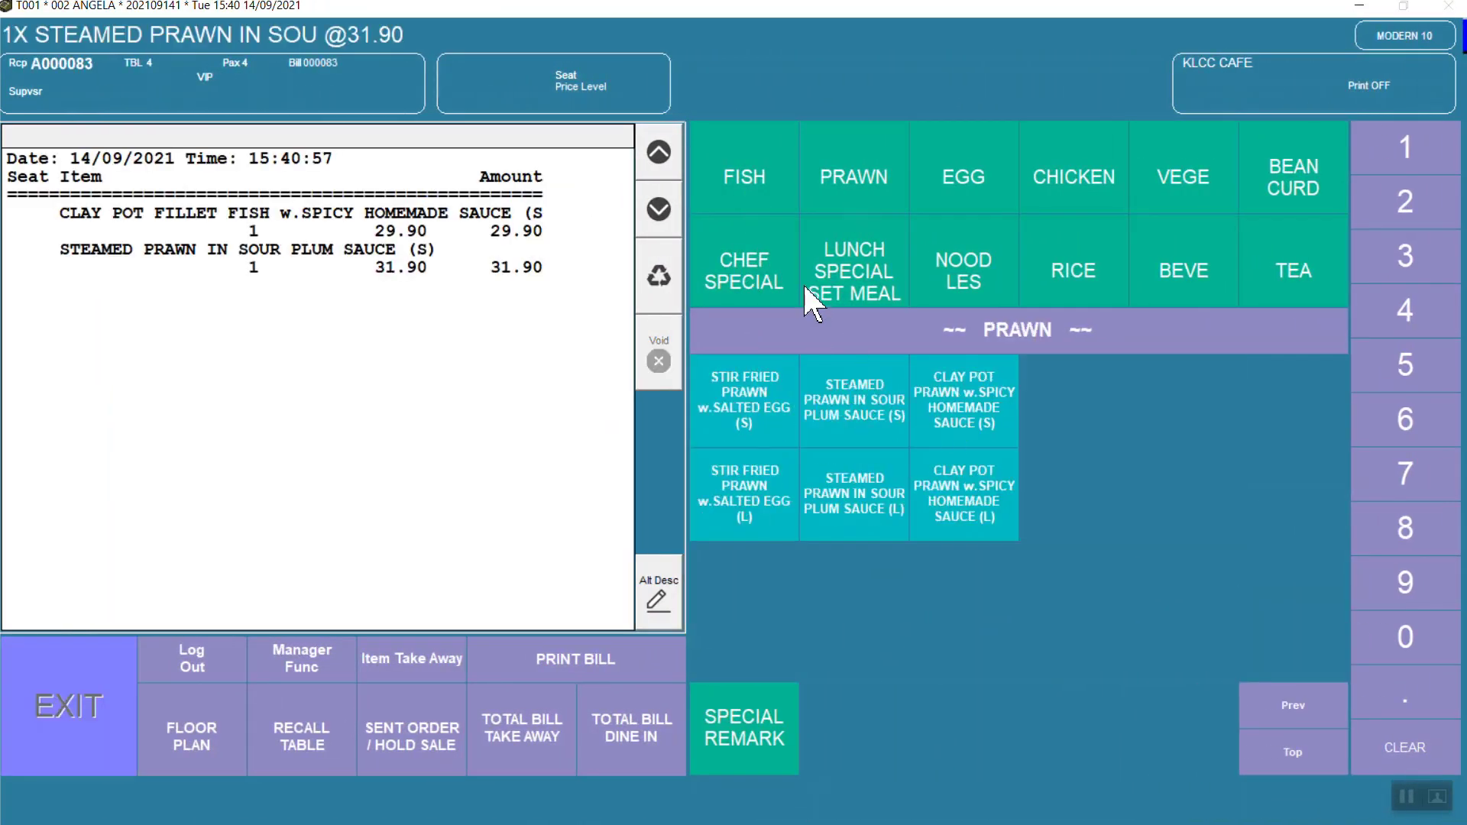
pyautogui.click(763, 505)
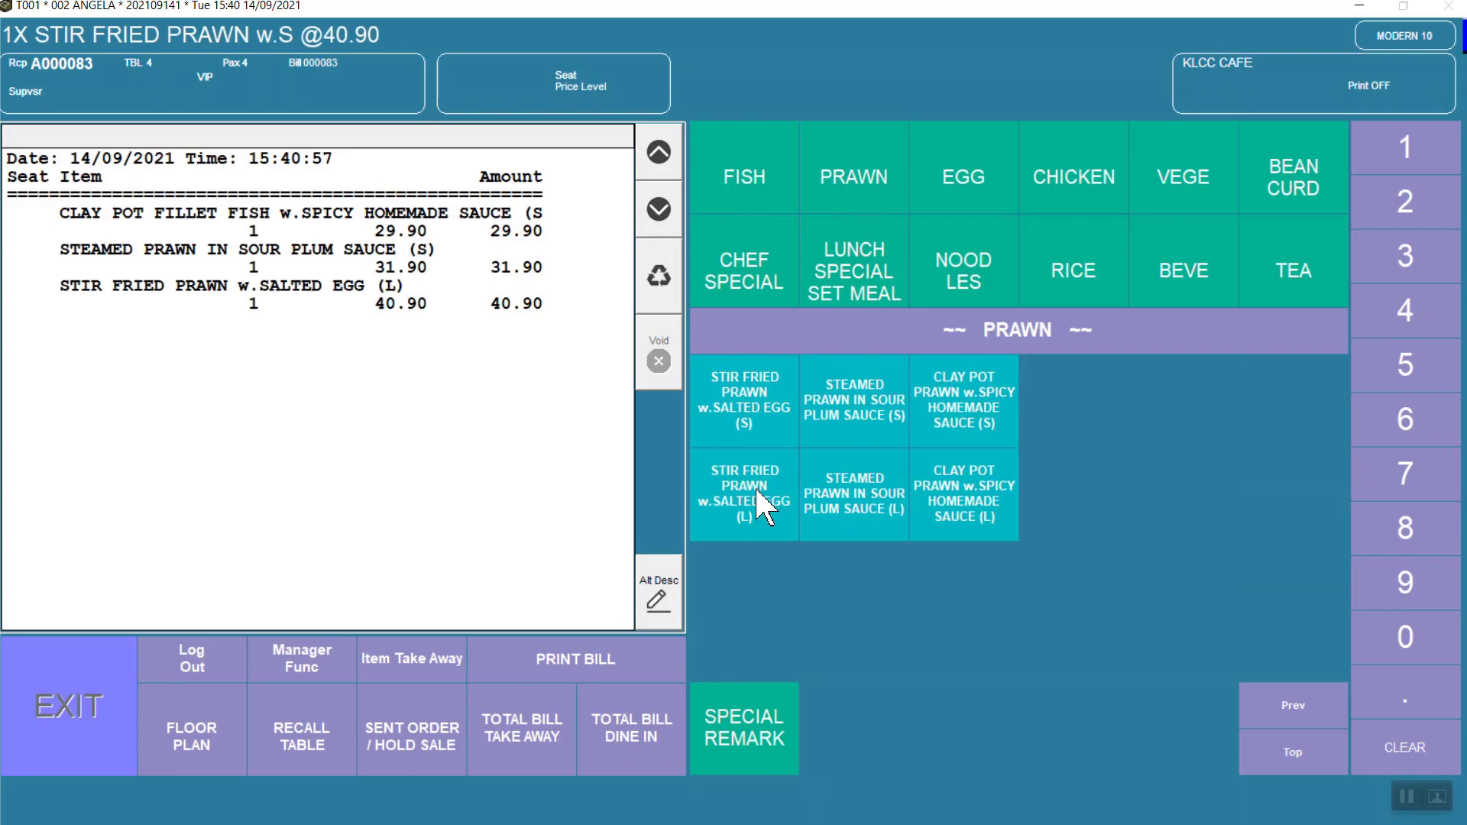
# - Add the special remark NO SPICY to the stir fried prawn with salted egg (L)
pyautogui.click(751, 735)
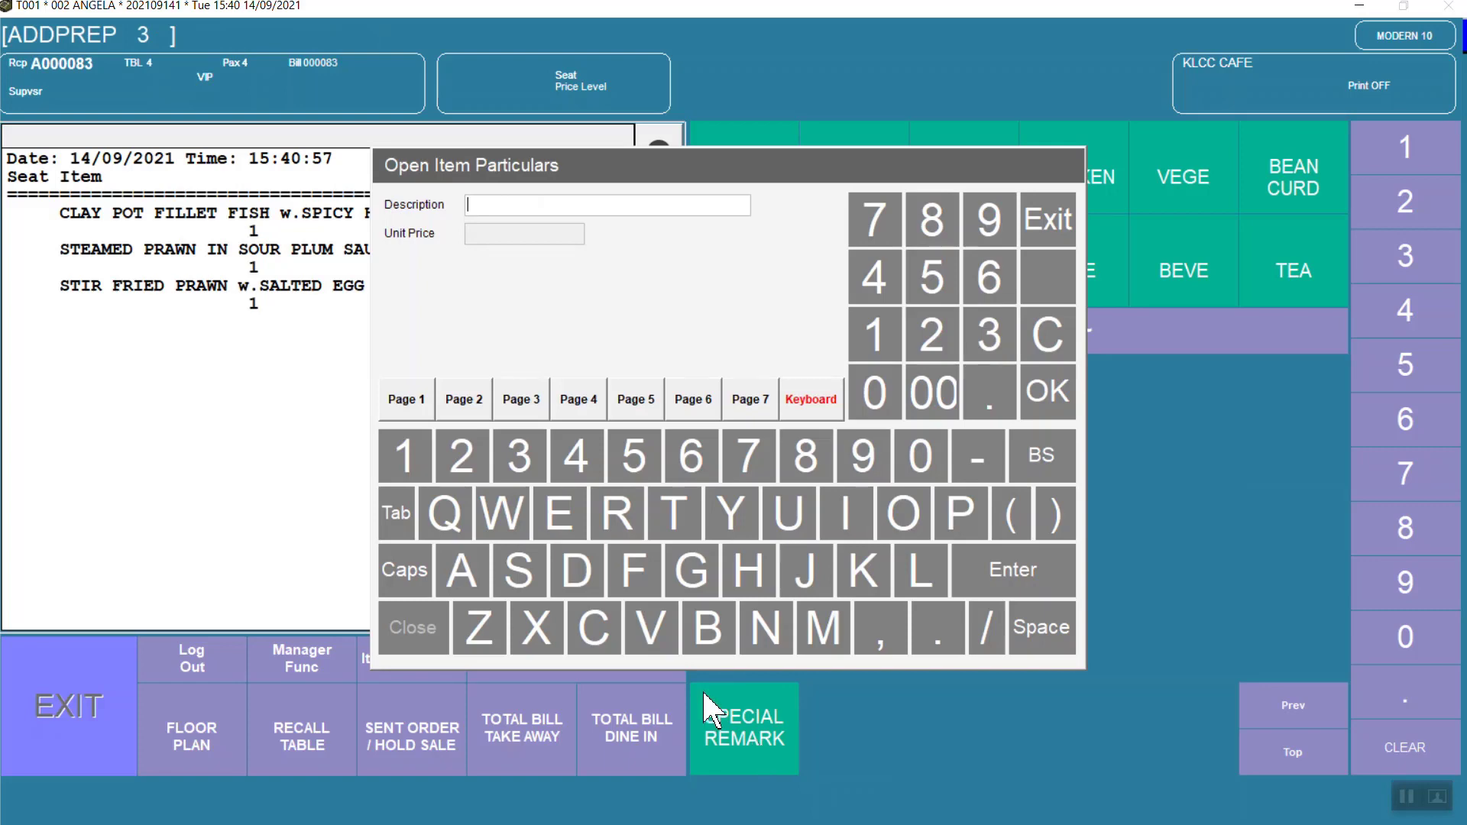
pyautogui.click(779, 638)
pyautogui.click(909, 531)
pyautogui.click(1041, 626)
pyautogui.click(531, 574)
pyautogui.click(960, 512)
pyautogui.click(845, 512)
pyautogui.click(594, 626)
pyautogui.click(731, 512)
pyautogui.click(1047, 391)
# - Open the first page of preset special remarks for the clay pot fillet fish item
pyautogui.click(408, 214)
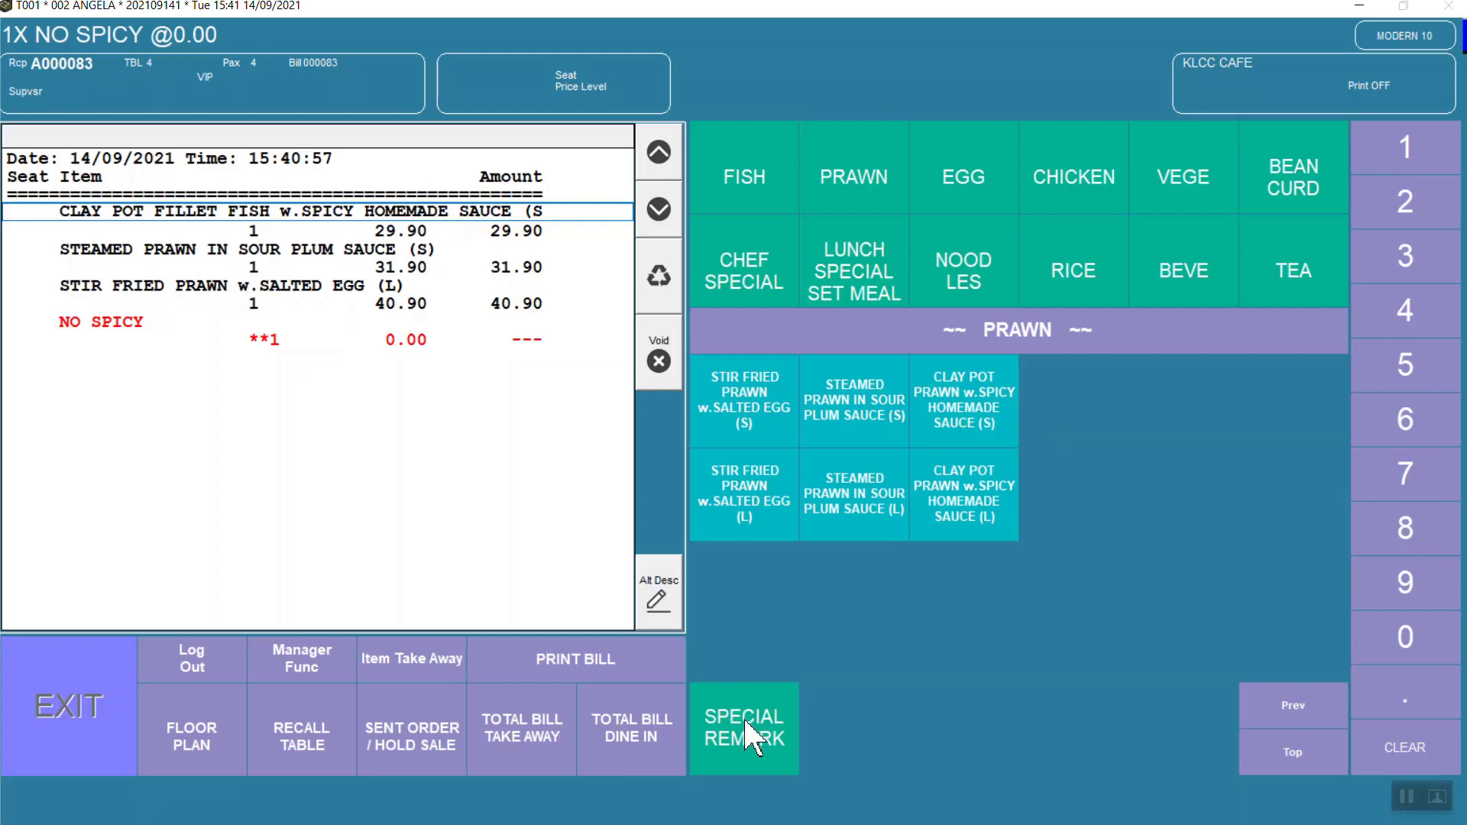
pyautogui.click(752, 738)
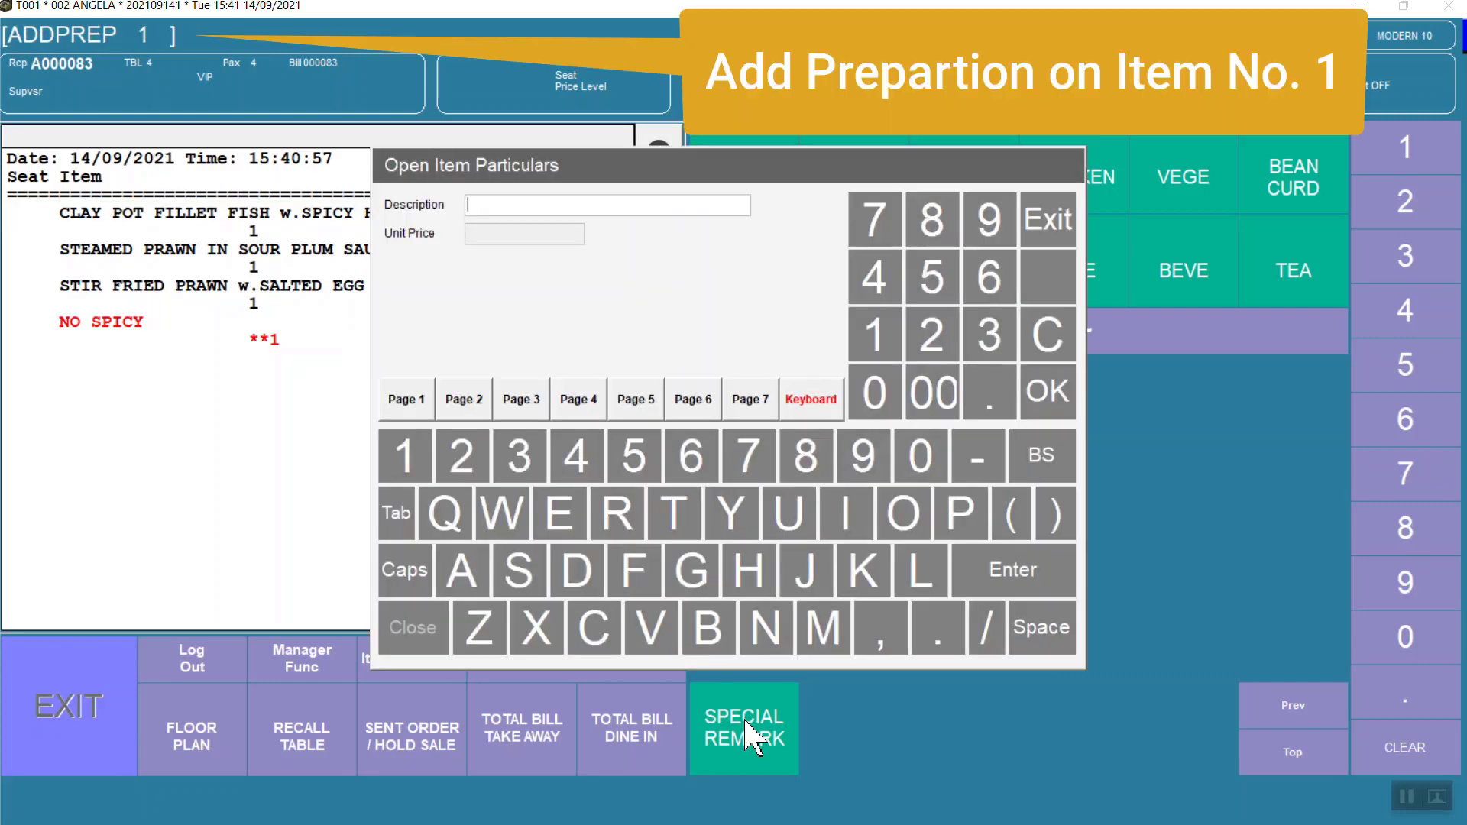
pyautogui.click(419, 407)
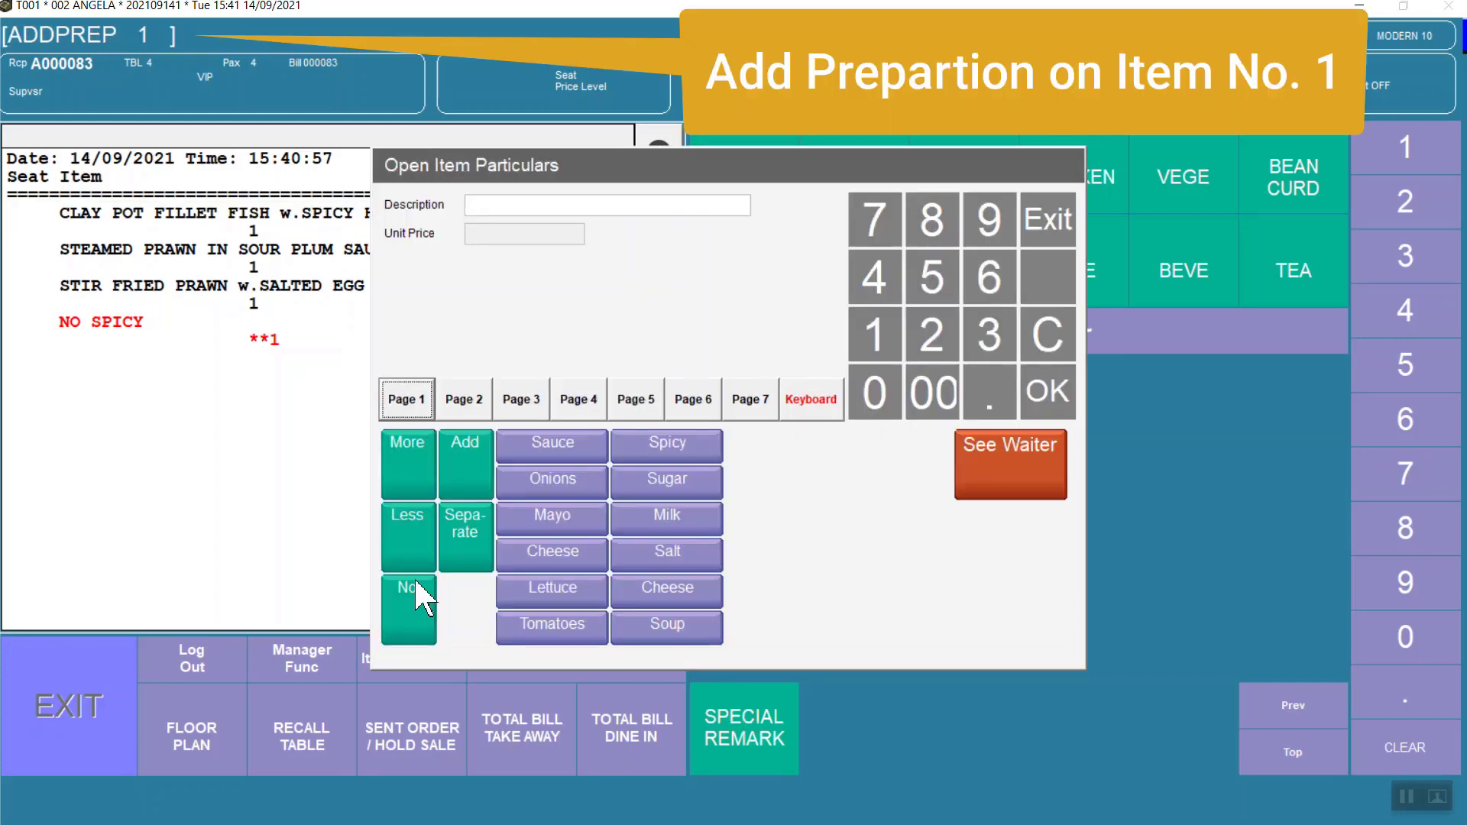
pyautogui.click(413, 535)
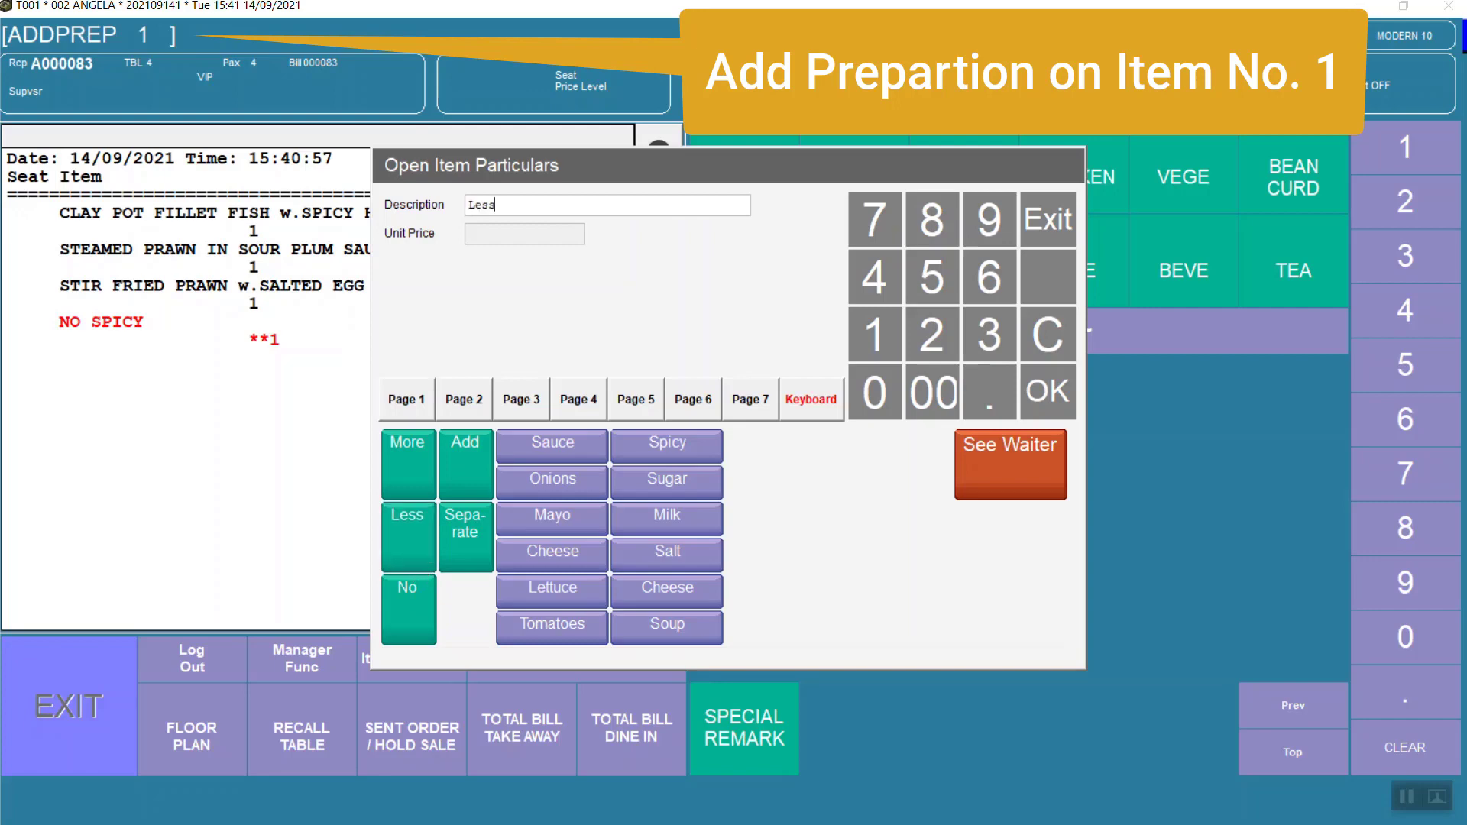
pyautogui.click(549, 486)
pyautogui.click(1068, 353)
# - Compose the remark No Onions from the presets and add it to the clay pot fillet fish
pyautogui.click(410, 611)
pyautogui.click(579, 485)
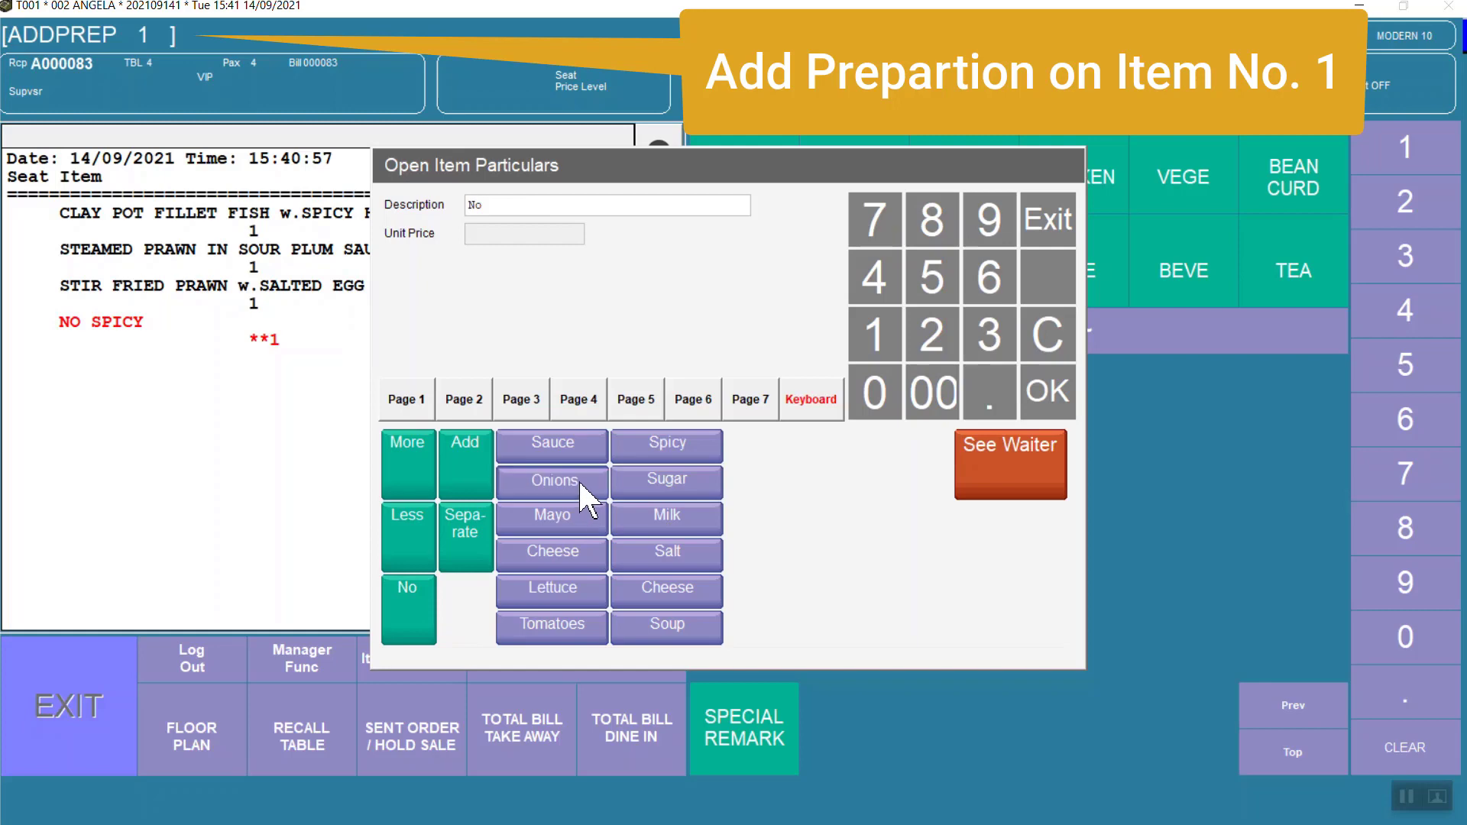
pyautogui.click(1048, 396)
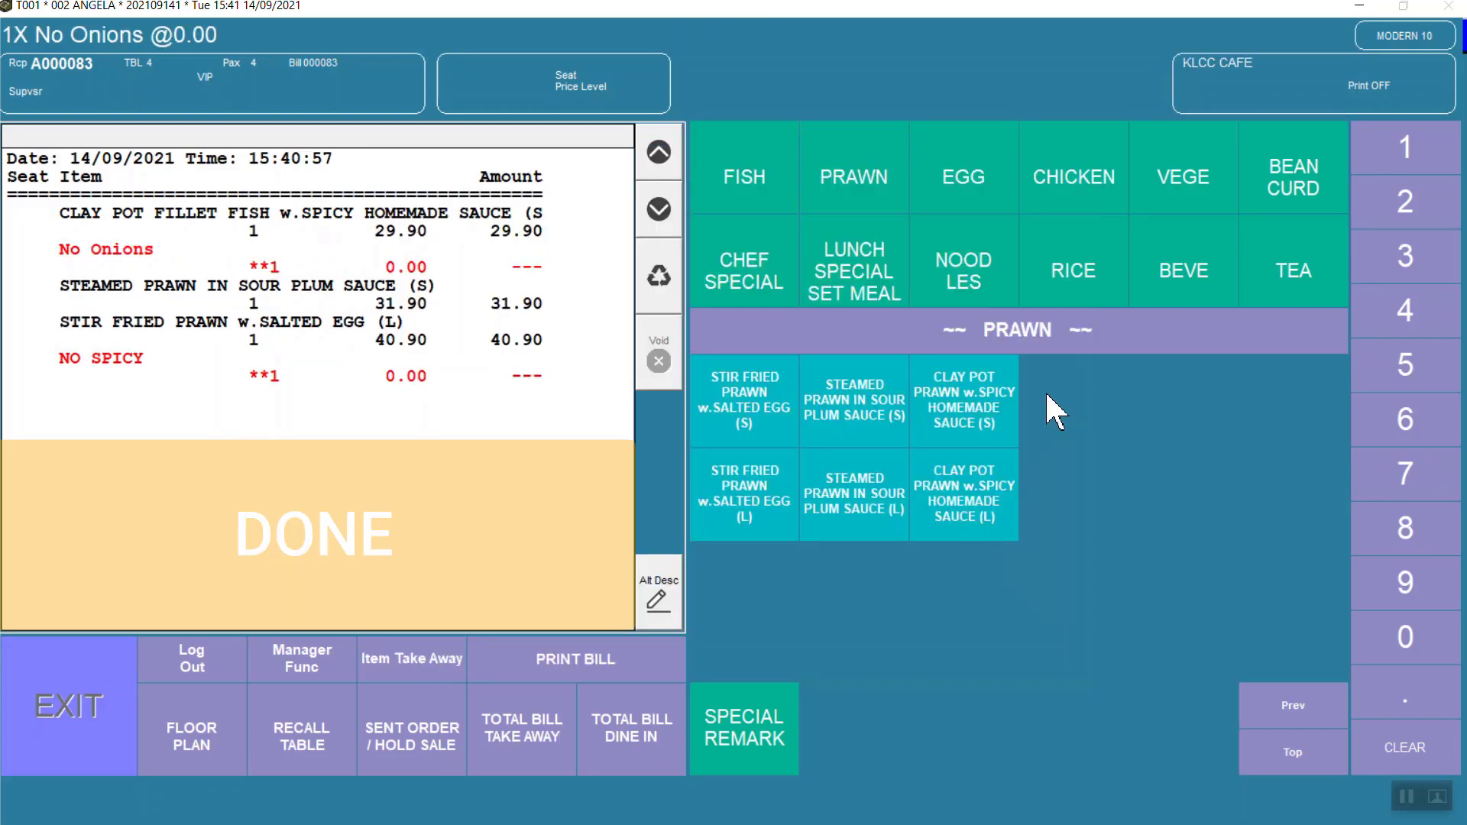
# - Add the special remark 2 x Dinner Plate from the third preset page to the steamed prawn in sour plum sauce (S)
pyautogui.click(353, 283)
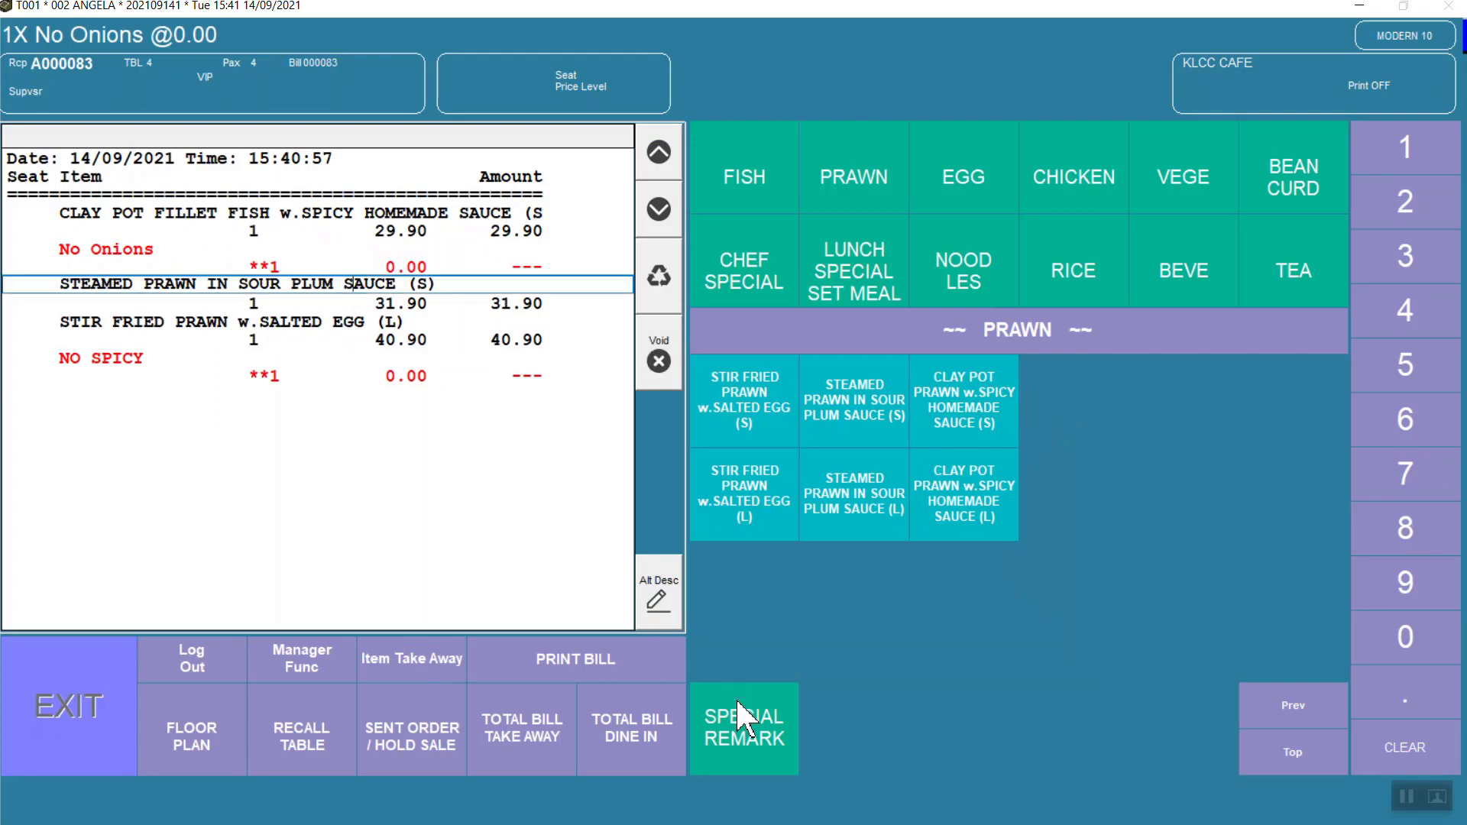
pyautogui.click(753, 738)
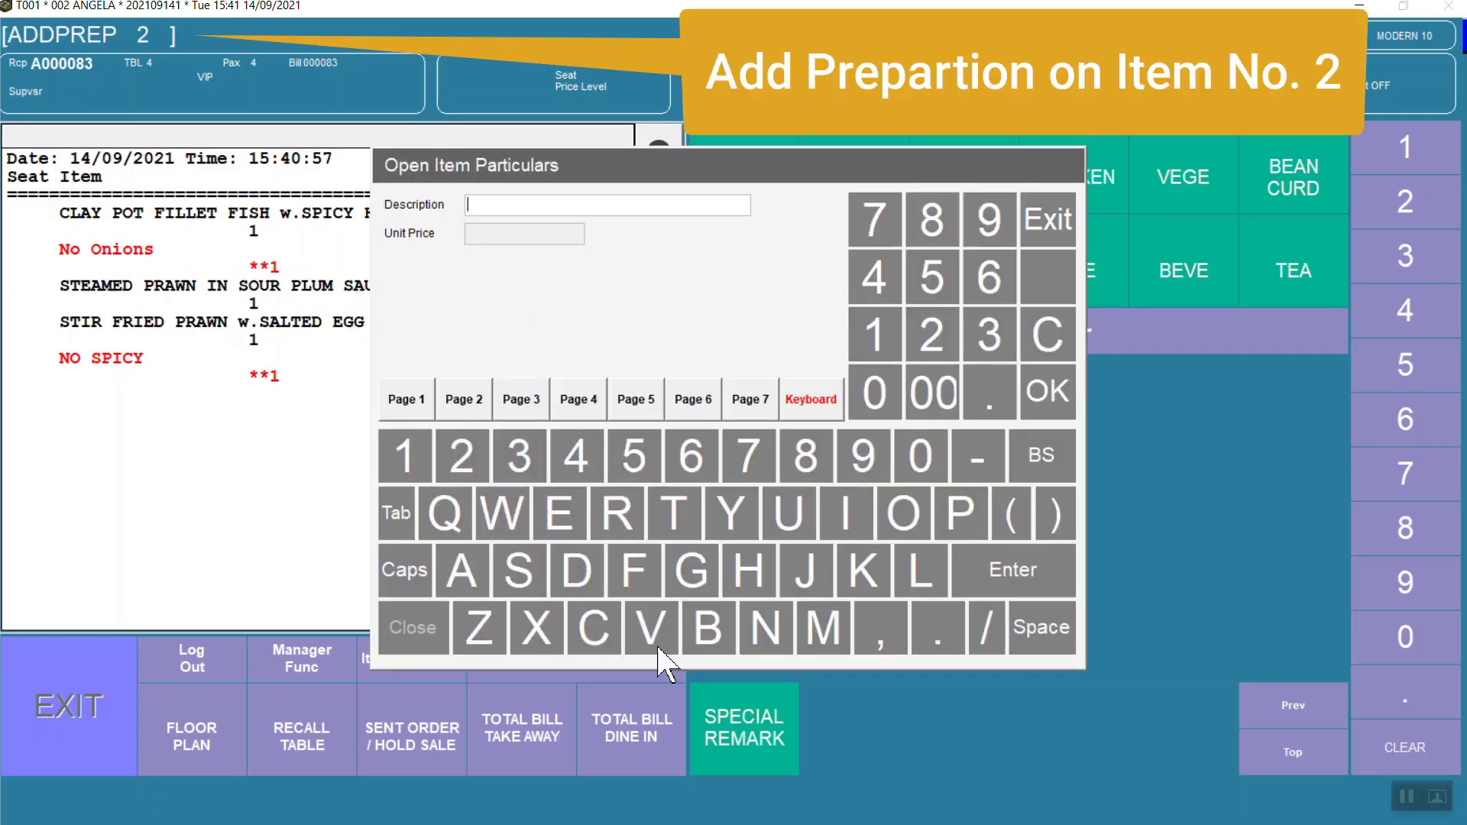
pyautogui.click(429, 398)
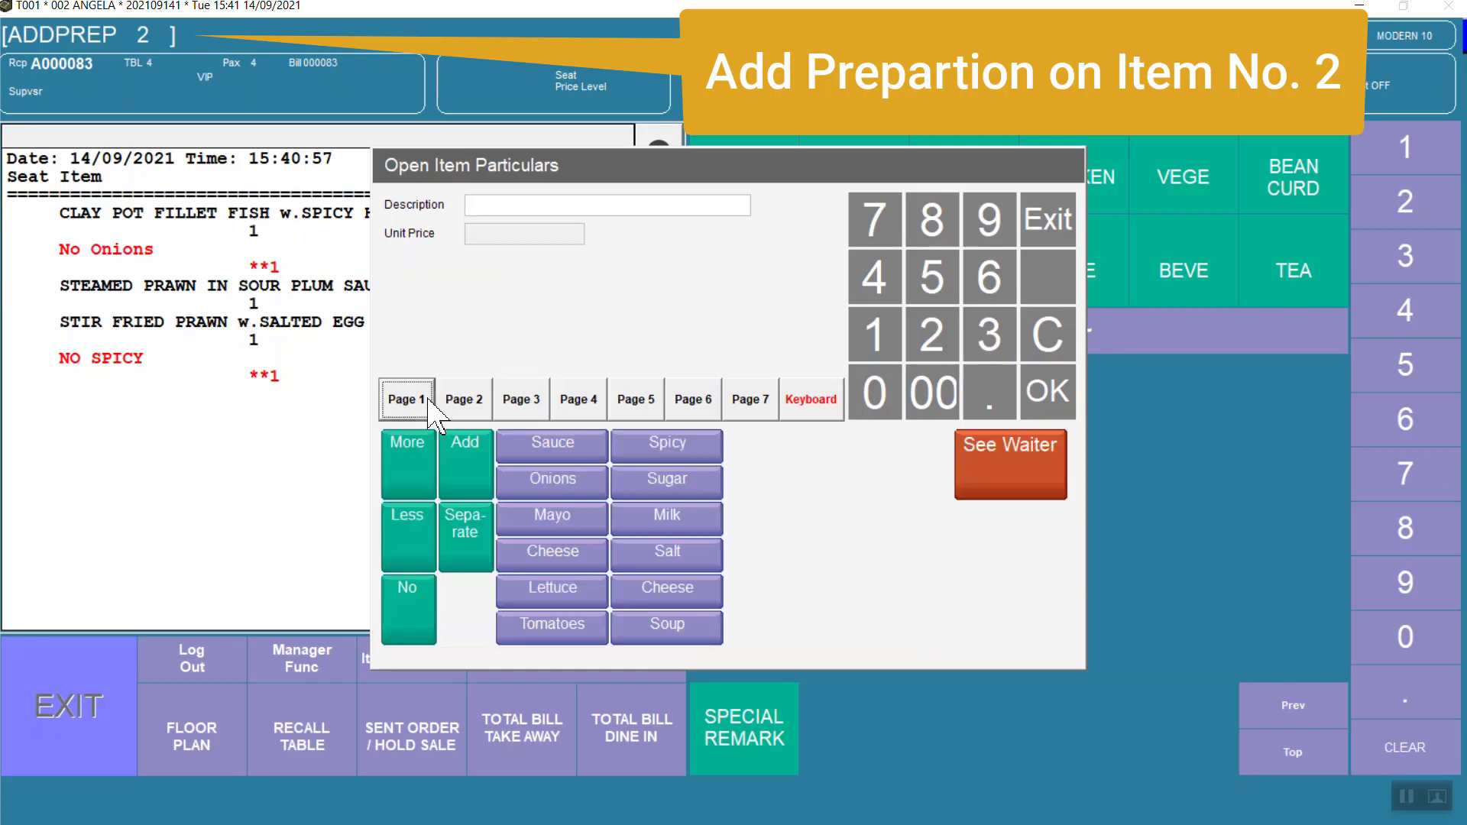
pyautogui.click(464, 399)
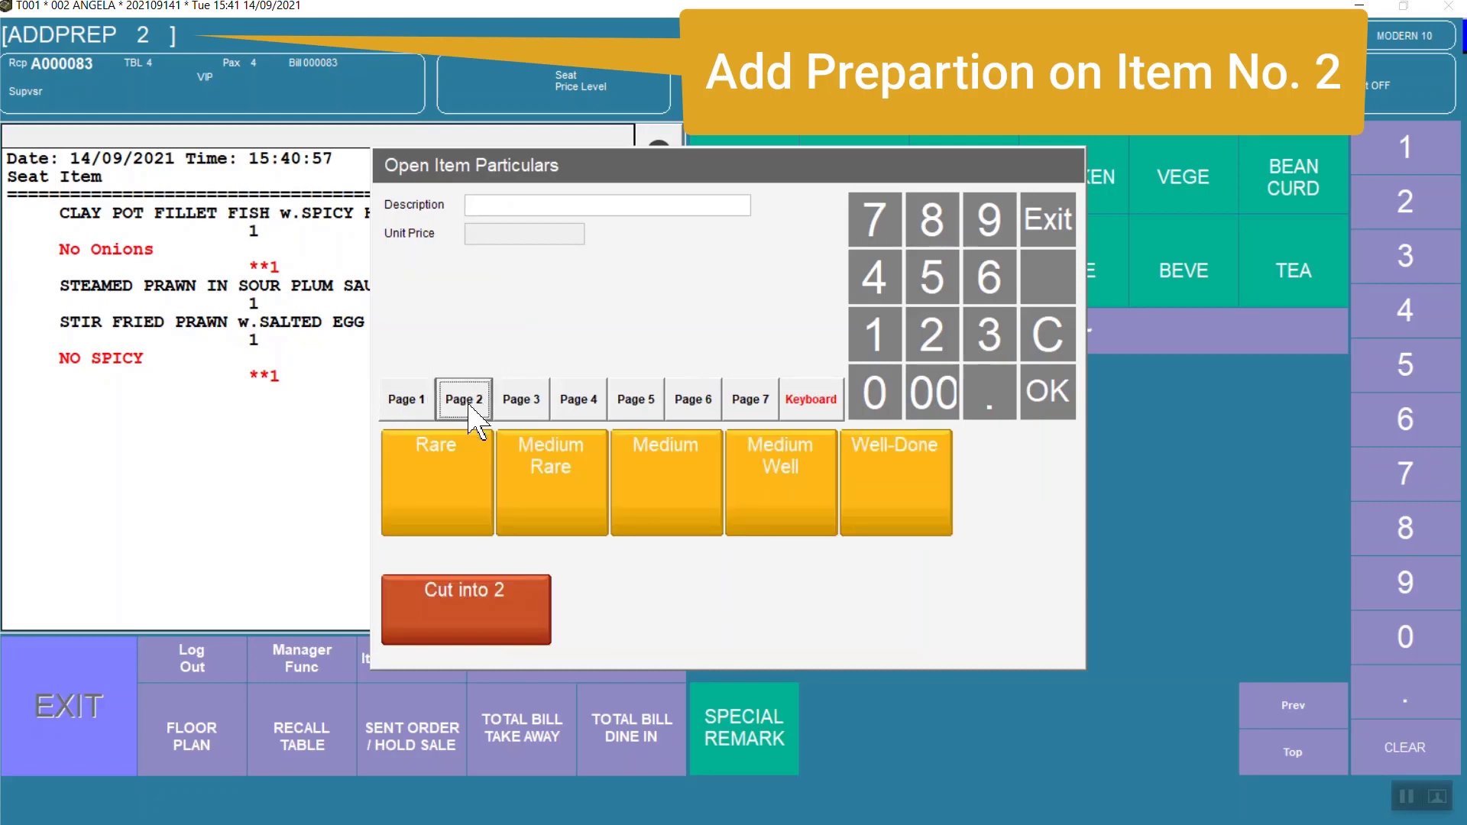
pyautogui.click(526, 405)
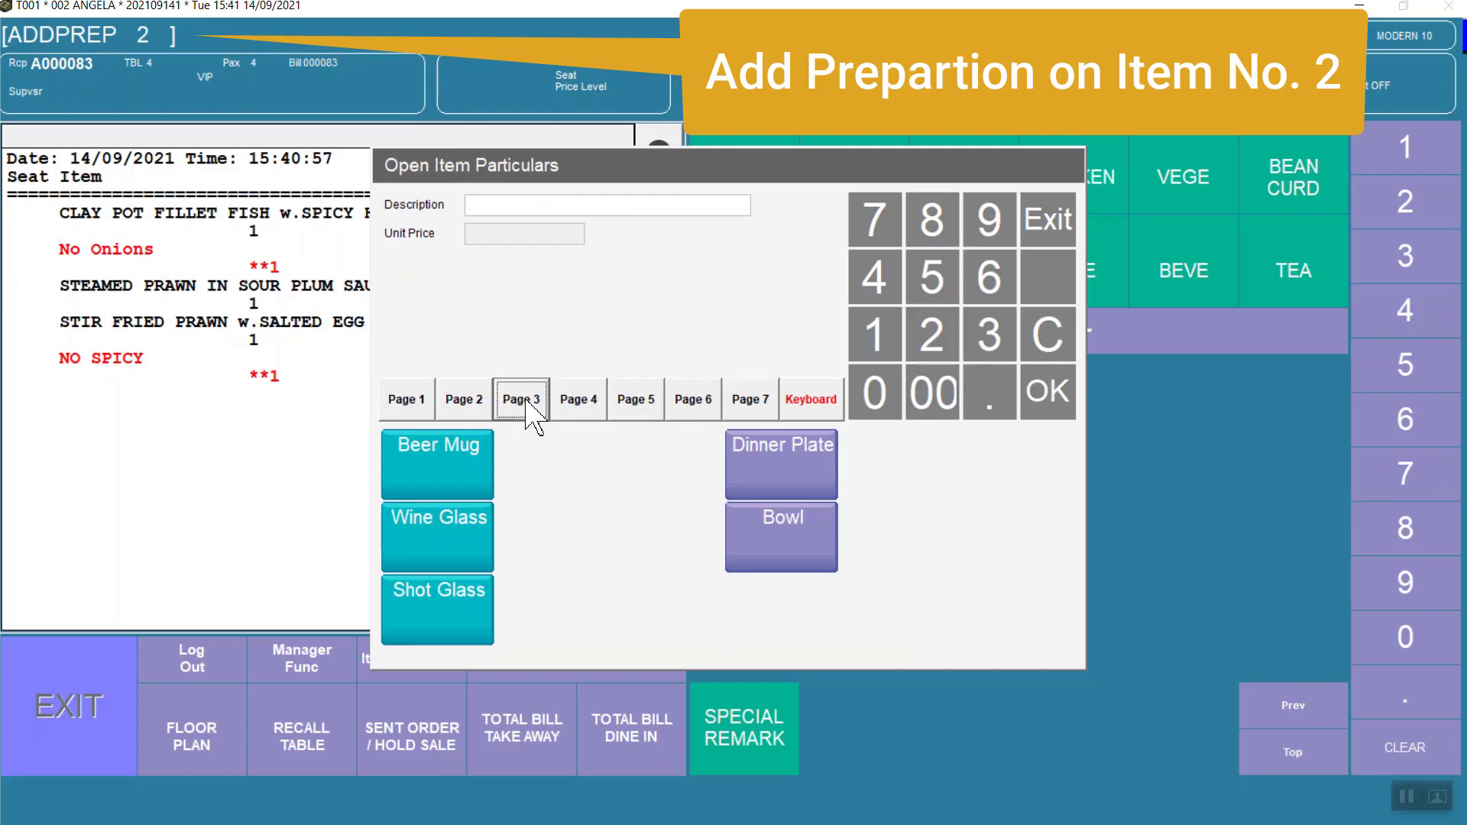
pyautogui.click(939, 345)
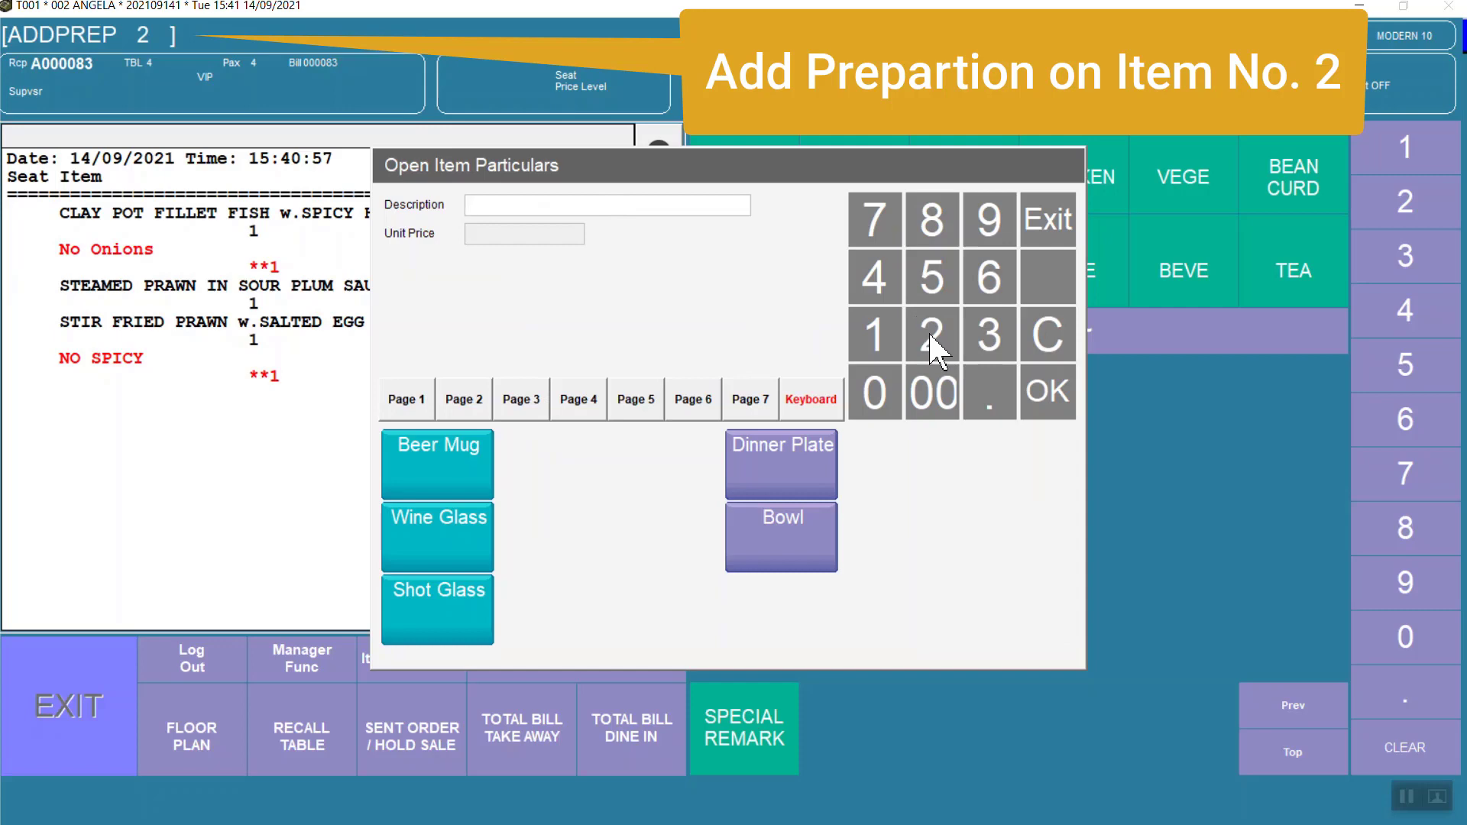
pyautogui.click(827, 486)
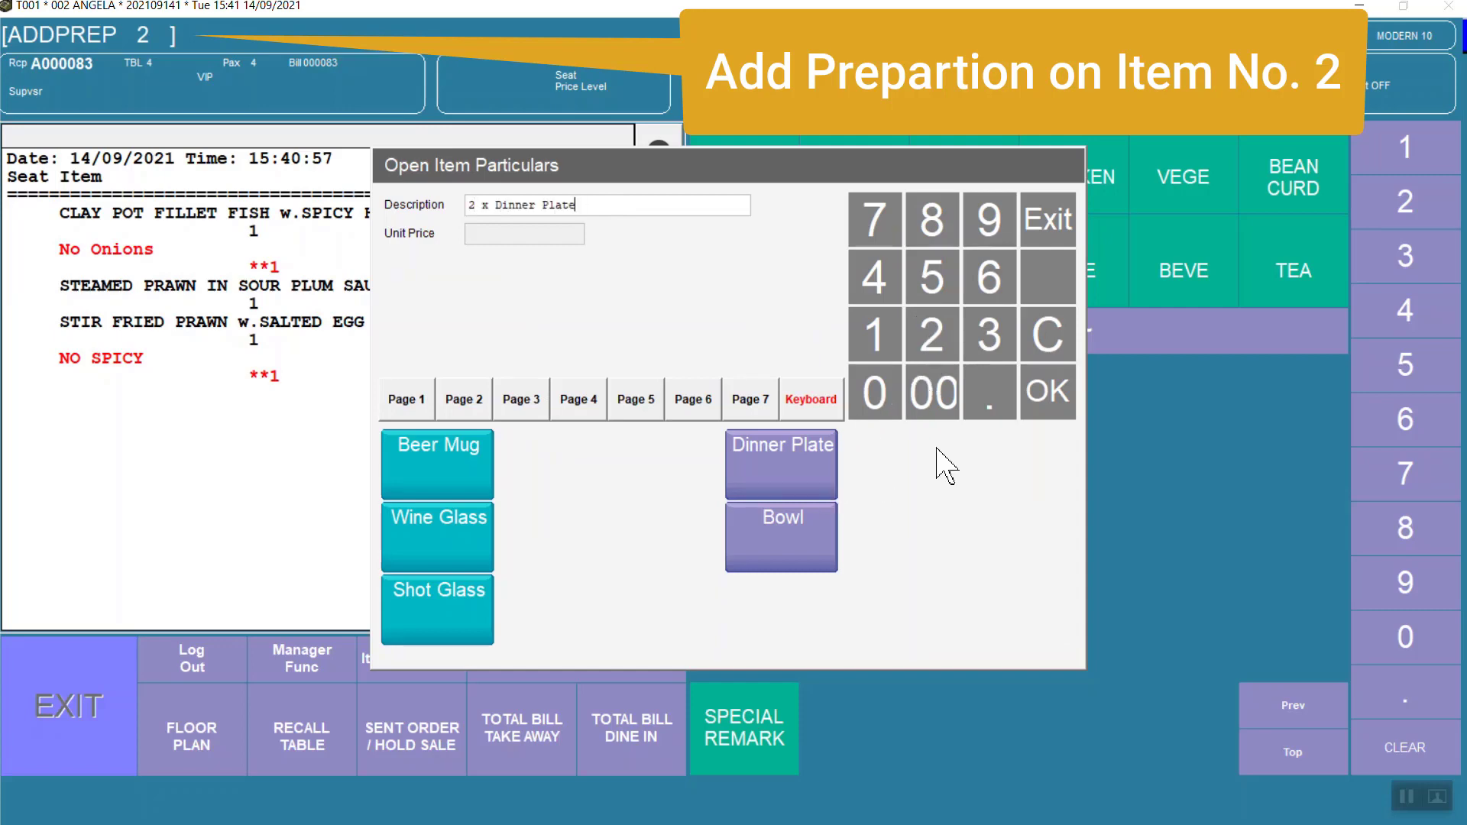
pyautogui.click(1059, 394)
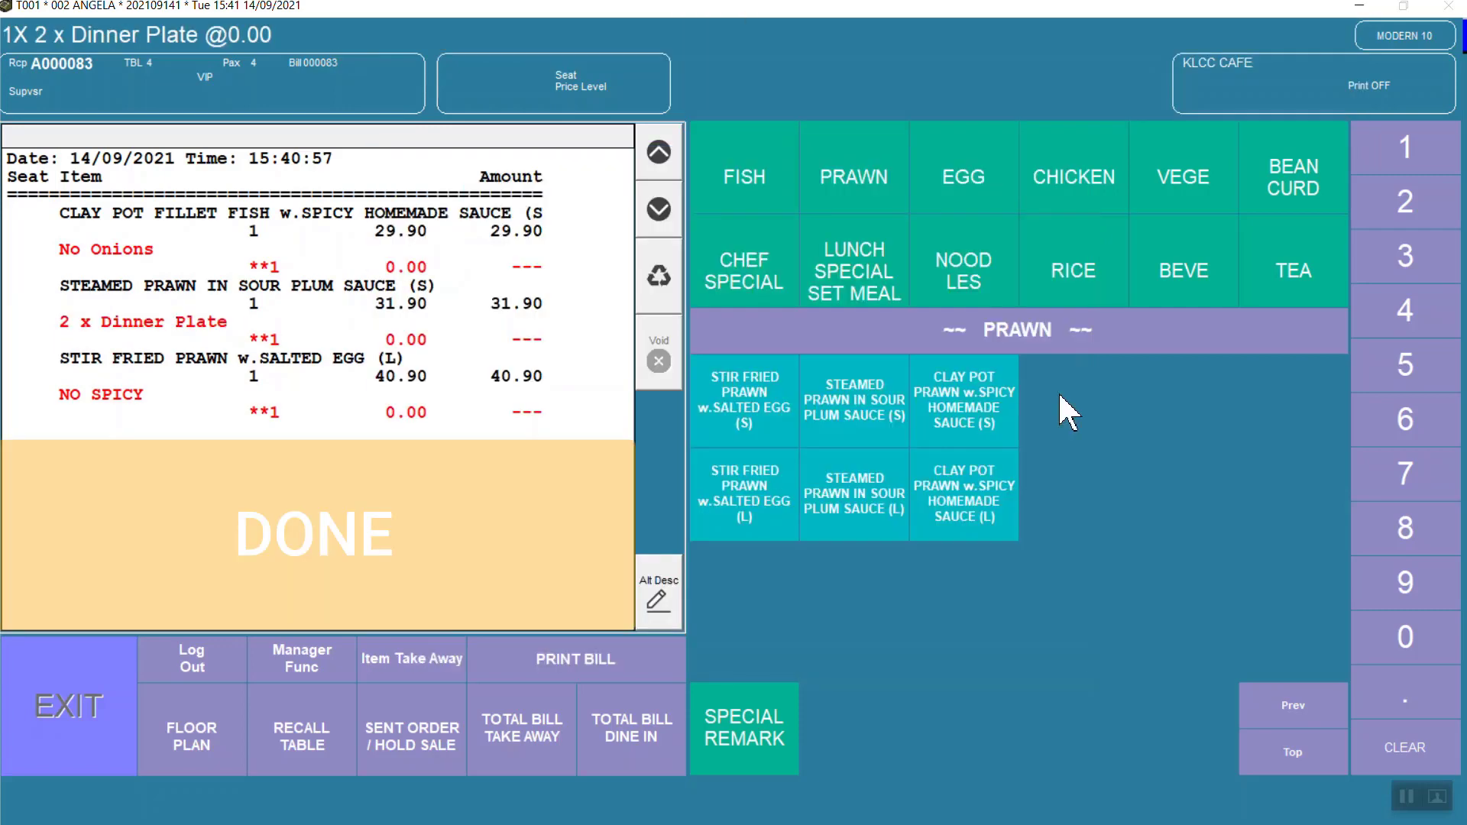